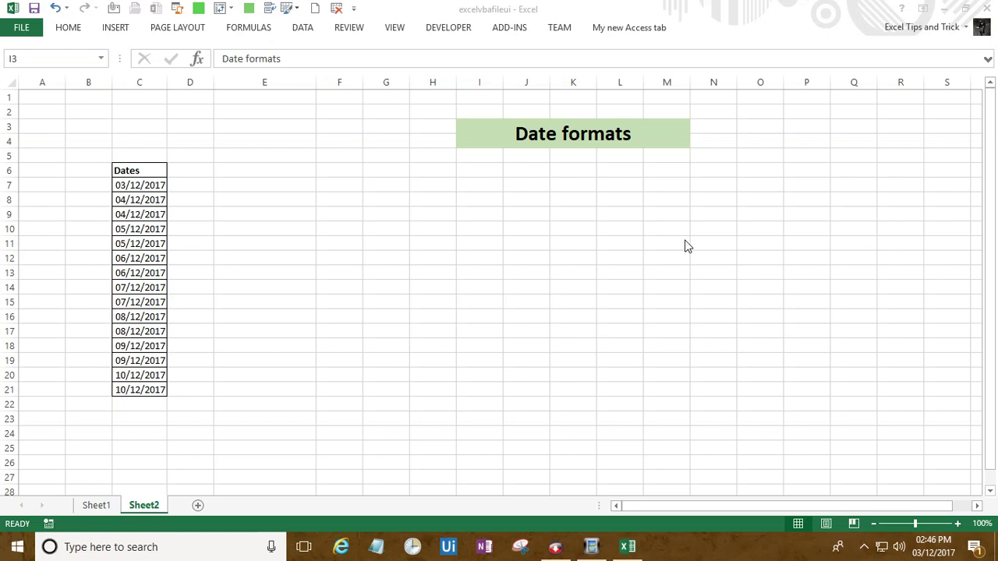
Step: Copy the Dates list C6:C21 into E6 and narrow column E to fit
{"action": "left_click", "coordinate": [141, 170]}
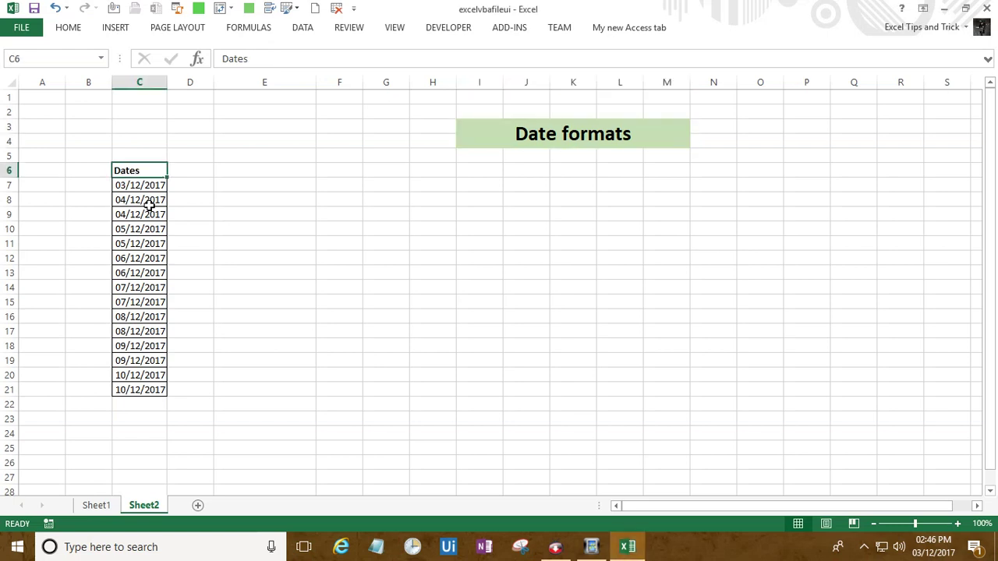
{"action": "left_click", "coordinate": [150, 391], "text": "shift"}
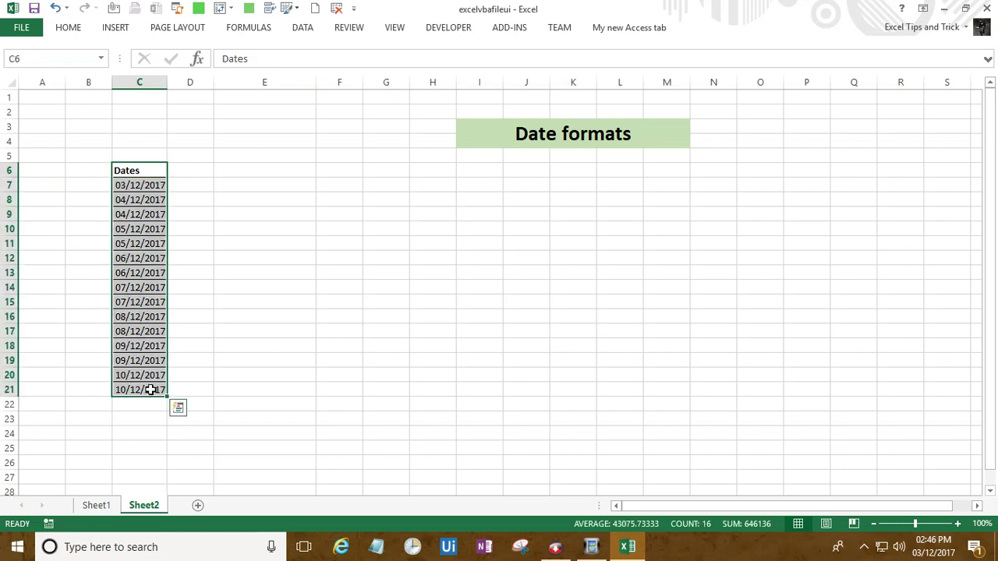
{"action": "key", "text": "ctrl+c"}
{"action": "left_click", "coordinate": [279, 172]}
{"action": "key", "text": "ctrl+v"}
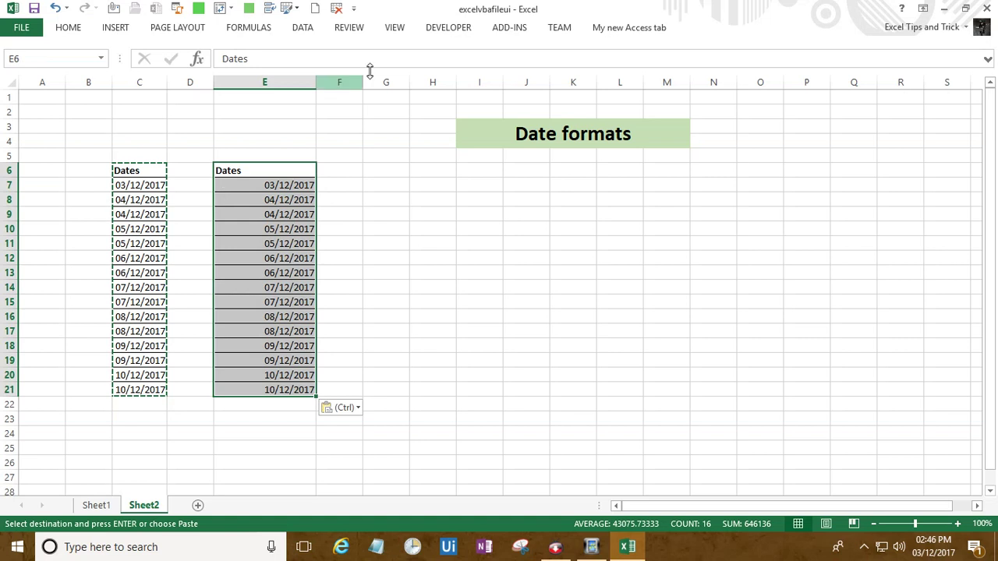
{"action": "left_click_drag", "start_coordinate": [316, 83], "coordinate": [293, 87]}
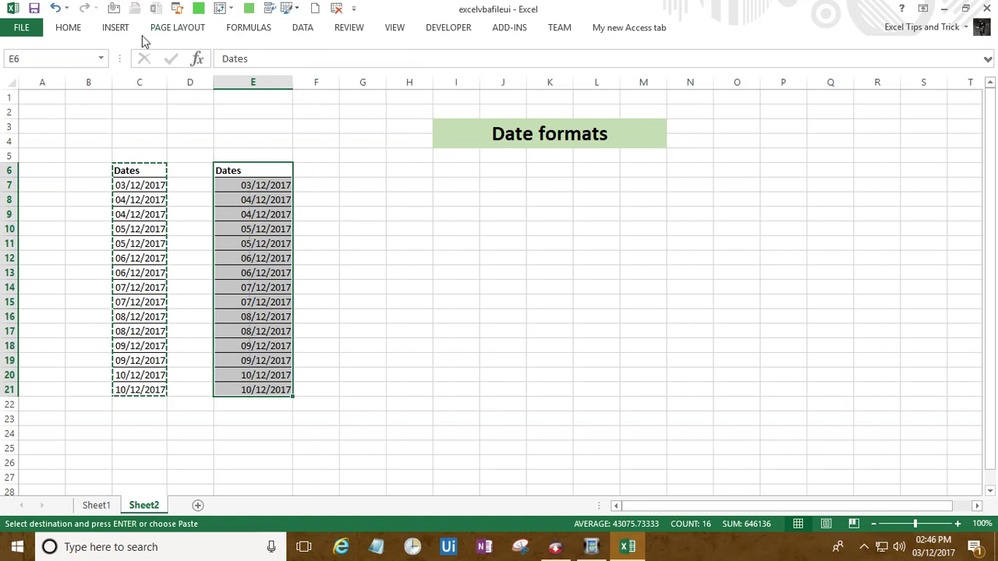
Step: Give the column E dates the custom format MM-DD-yyyy, then copy them
{"action": "right_click", "coordinate": [264, 179]}
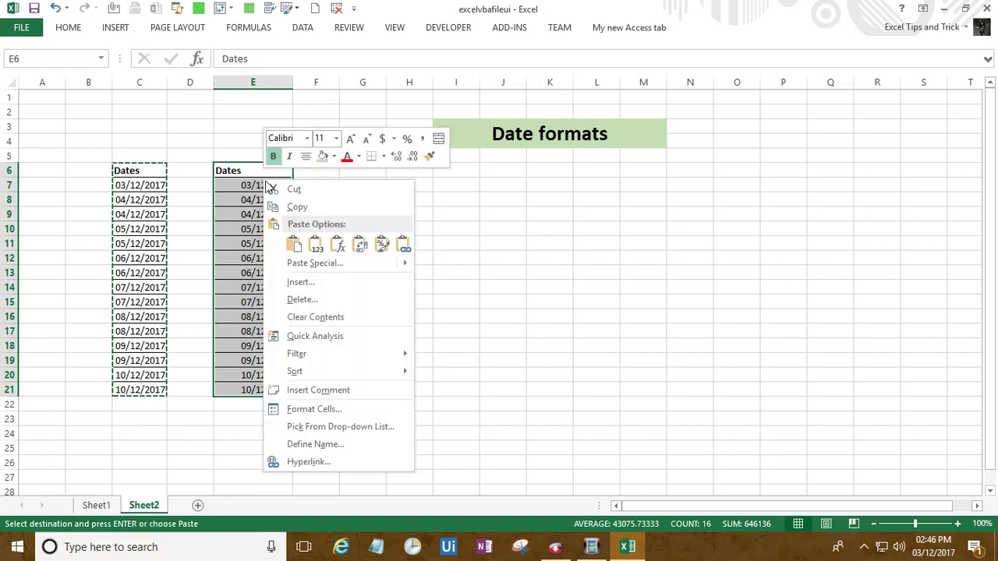
{"action": "left_click", "coordinate": [320, 407]}
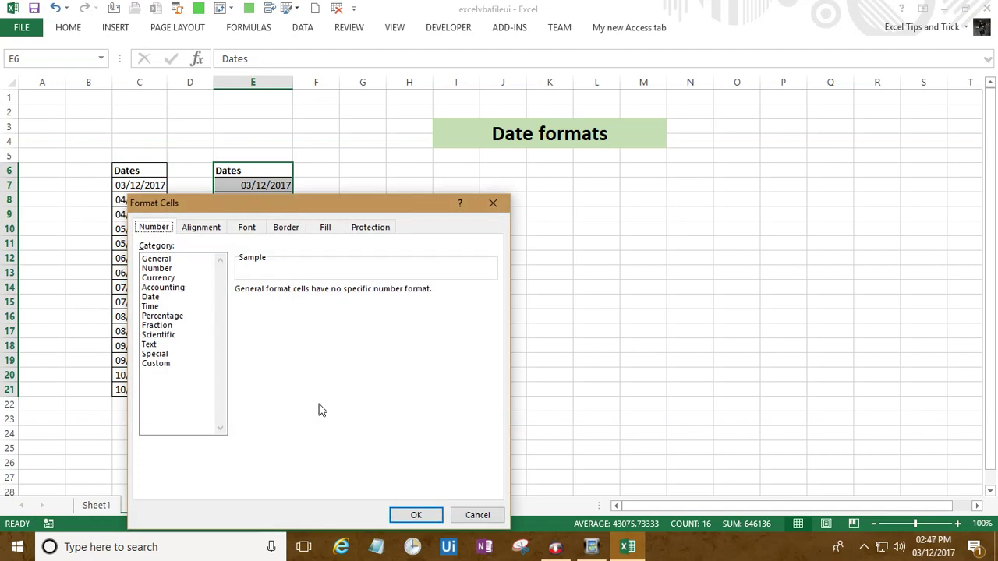
{"action": "left_click_drag", "start_coordinate": [364, 208], "coordinate": [630, 256]}
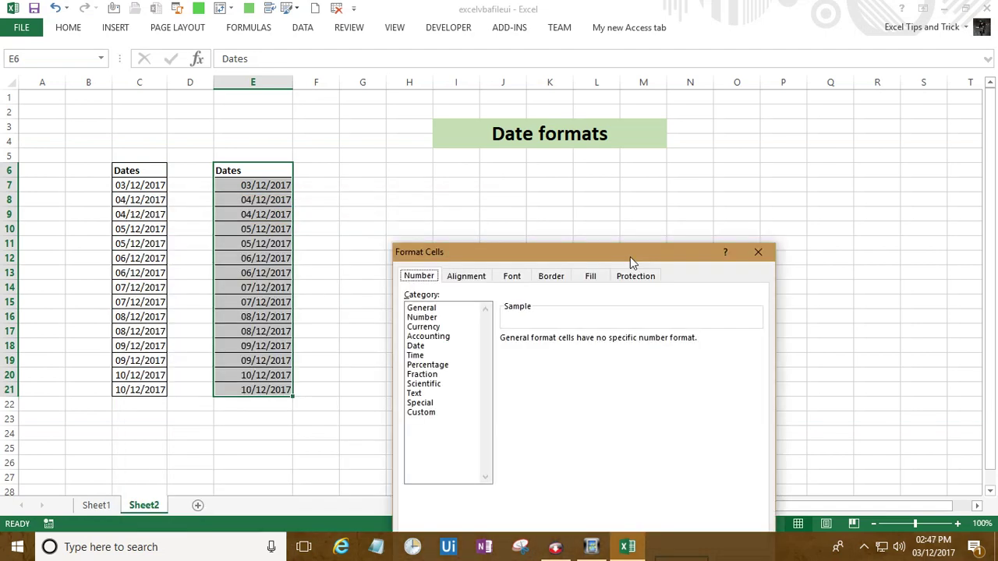
{"action": "left_click", "coordinate": [430, 412]}
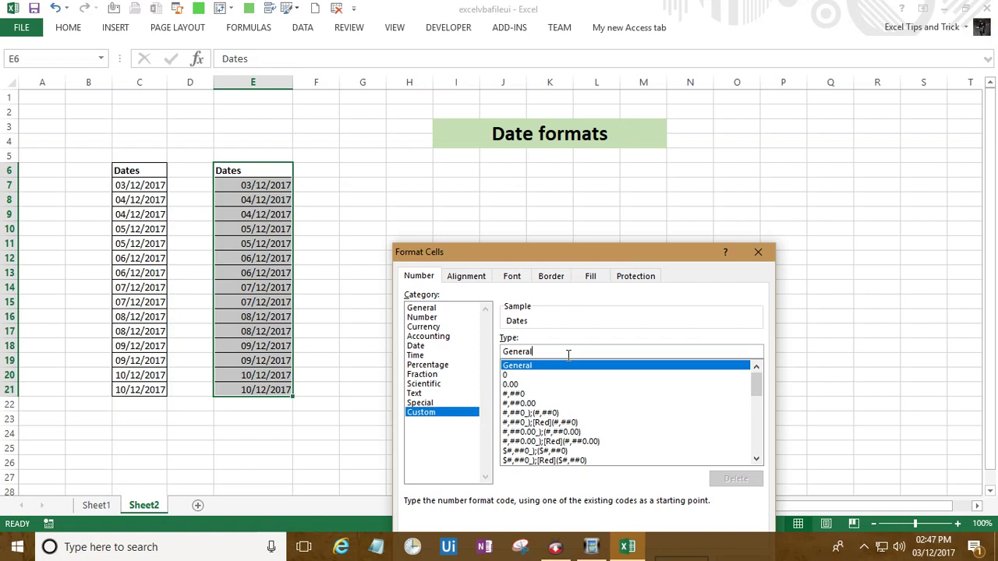
{"action": "double_click", "coordinate": [568, 355]}
{"action": "type", "text": "M"}
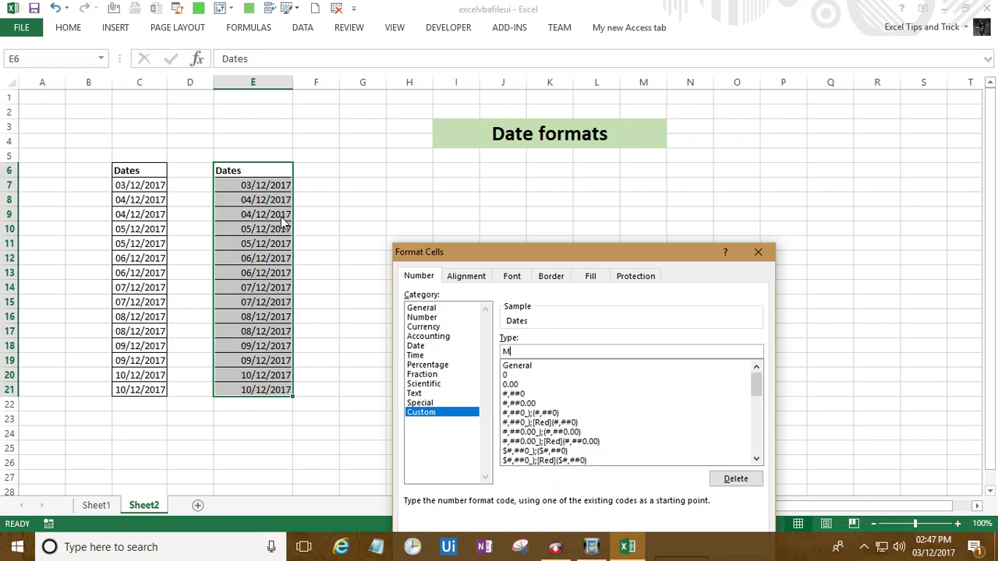
{"action": "type", "text": "M="}
{"action": "key", "text": "BackSpace"}
{"action": "type", "text": "-"}
{"action": "type", "text": "DD"}
{"action": "type", "text": "-yy"}
{"action": "type", "text": "yy"}
{"action": "key", "text": "Return"}
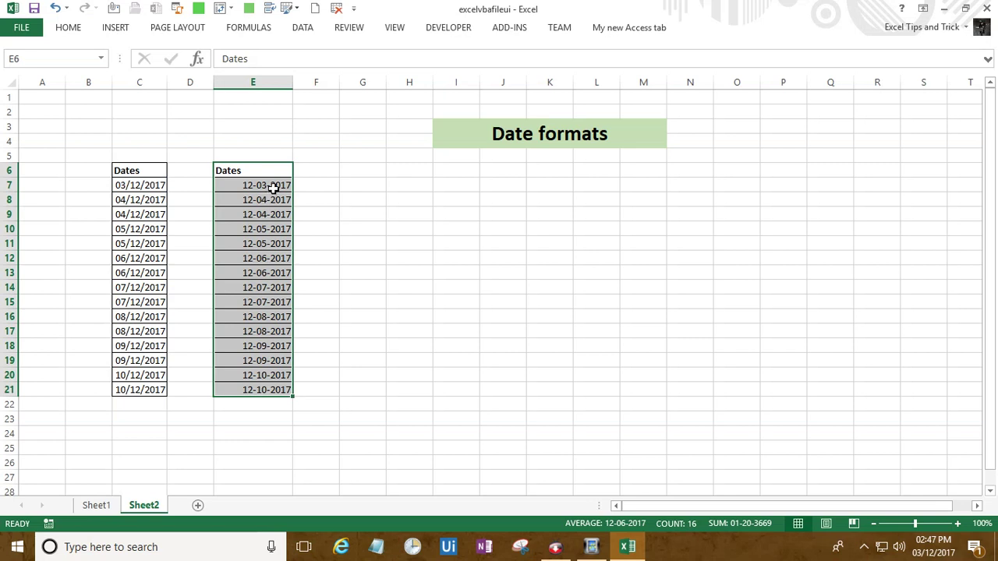
{"action": "key", "text": "ctrl+c"}
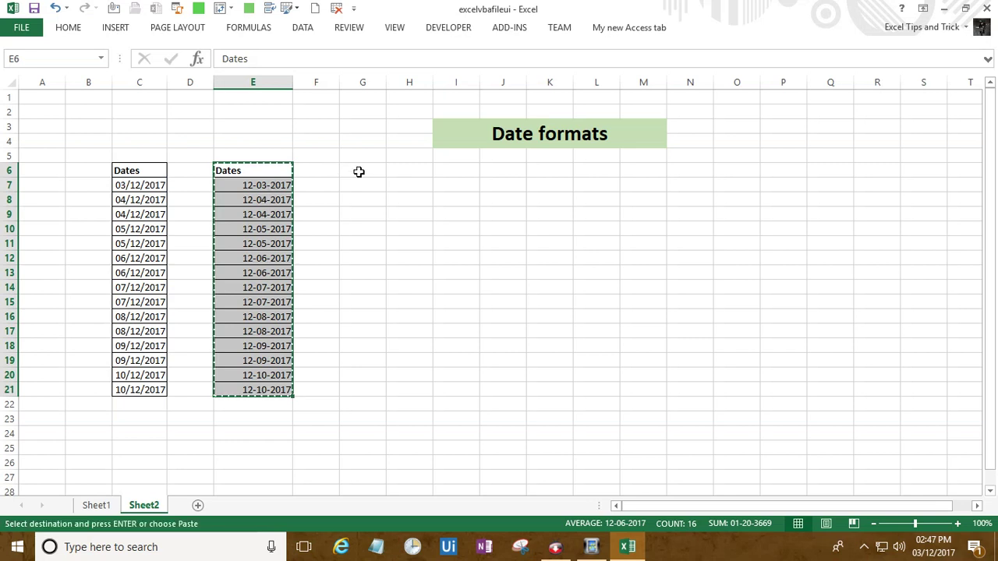
Step: Paste the dates into G6:G21, autofit column G, and apply the custom format DD/mmmm
{"action": "left_click", "coordinate": [359, 172]}
{"action": "key", "text": "ctrl+v"}
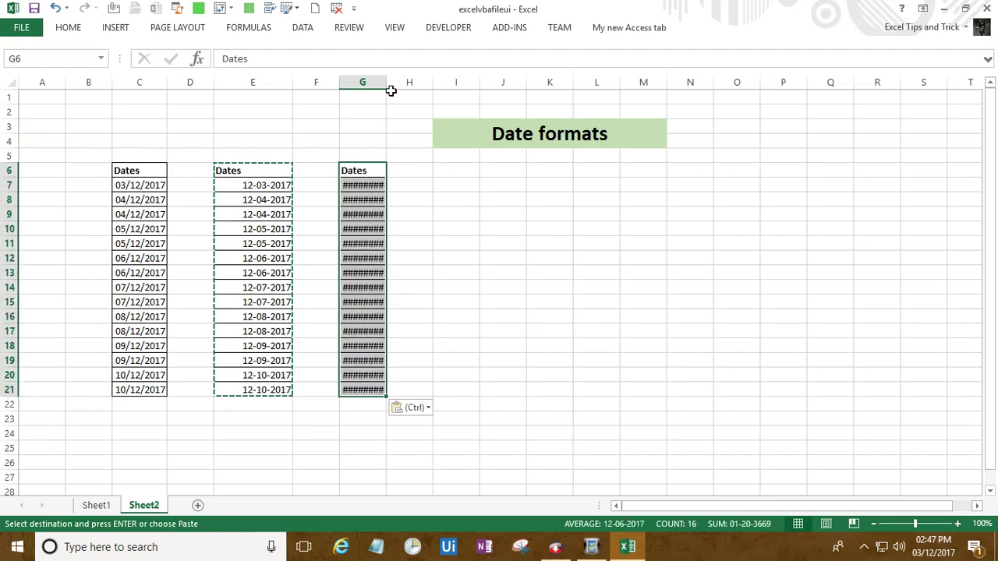
{"action": "double_click", "coordinate": [386, 81]}
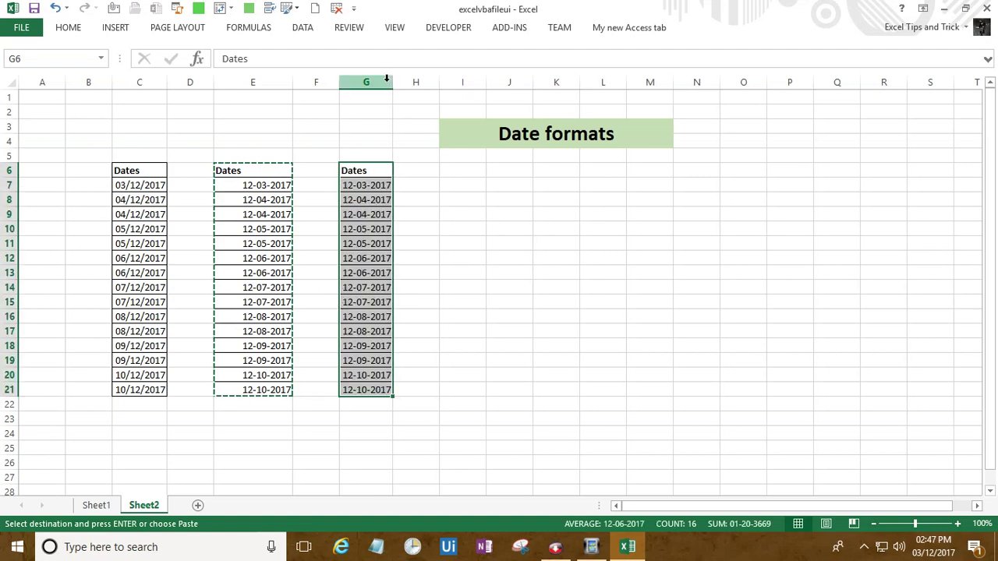
{"action": "right_click", "coordinate": [381, 195]}
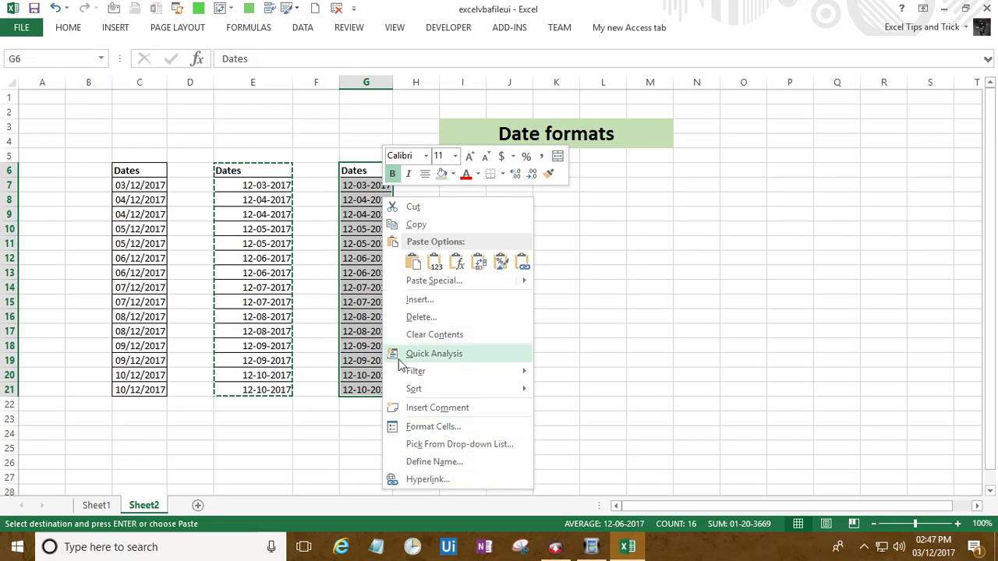
{"action": "key", "text": "Escape"}
{"action": "right_click", "coordinate": [351, 232]}
{"action": "mouse_move", "coordinate": [416, 410]}
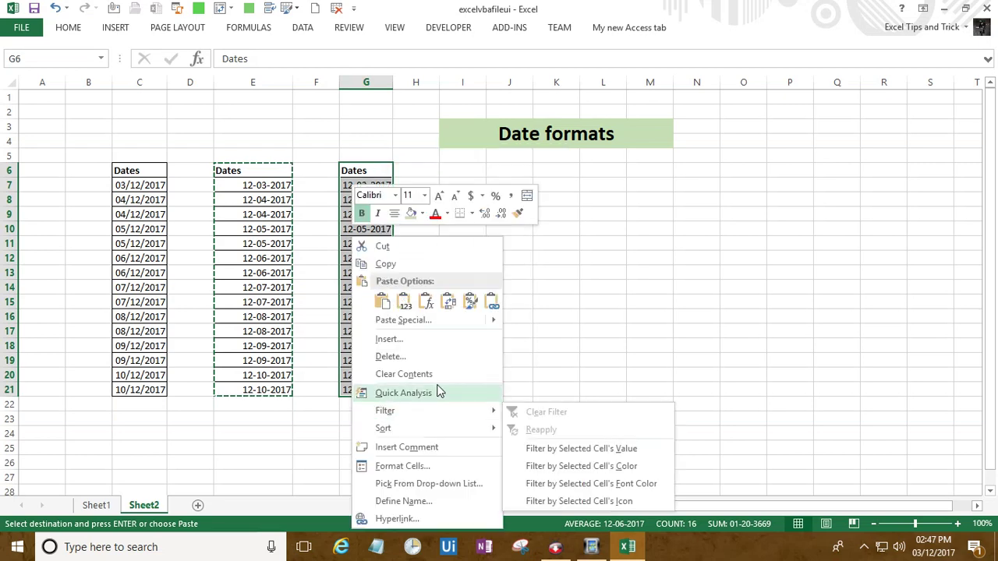
{"action": "left_click", "coordinate": [438, 466]}
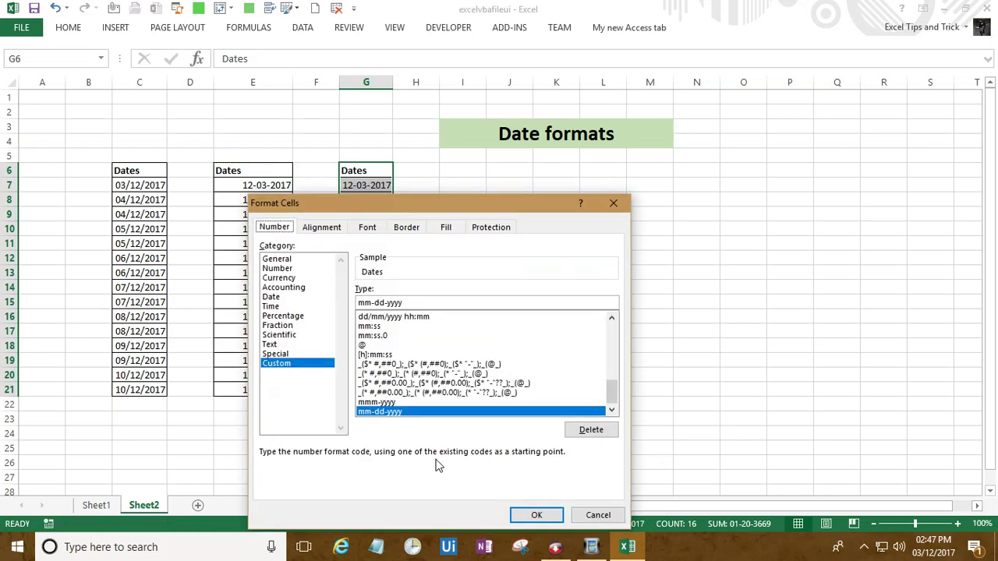
{"action": "left_click", "coordinate": [404, 304]}
{"action": "left_click_drag", "start_coordinate": [404, 303], "coordinate": [216, 311]}
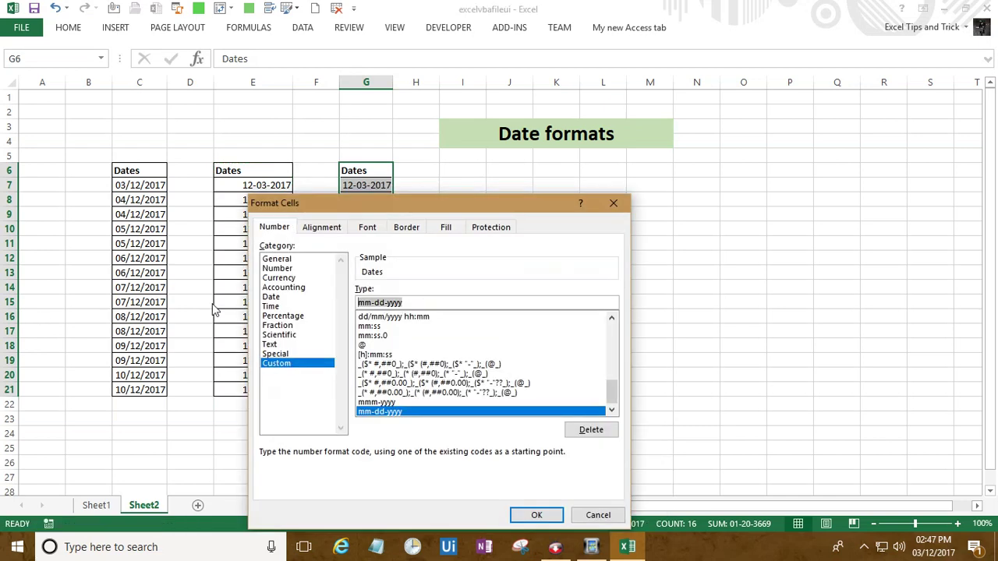
{"action": "type", "text": "DD"}
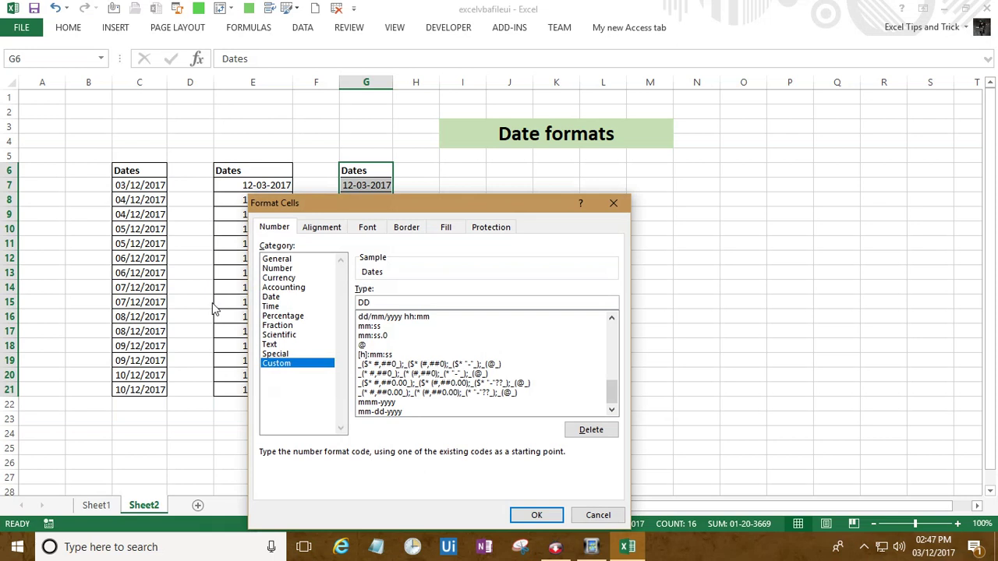
{"action": "type", "text": "/mmmm"}
{"action": "left_click", "coordinate": [537, 516]}
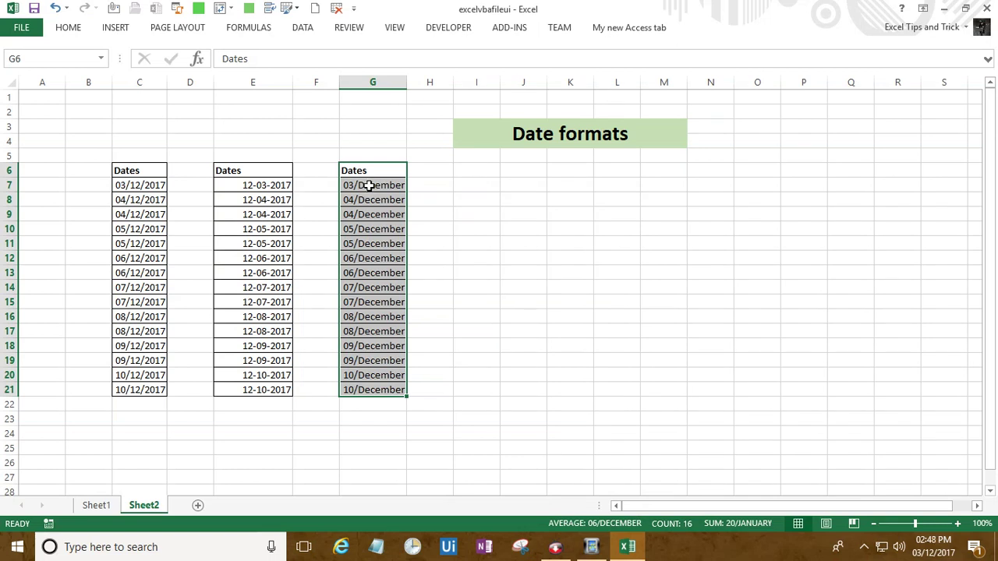
Step: Copy the column G dates into I6, autofit column I, and format them DD/mmmm/yyyy
{"action": "key", "text": "ctrl+c"}
{"action": "left_click", "coordinate": [487, 179]}
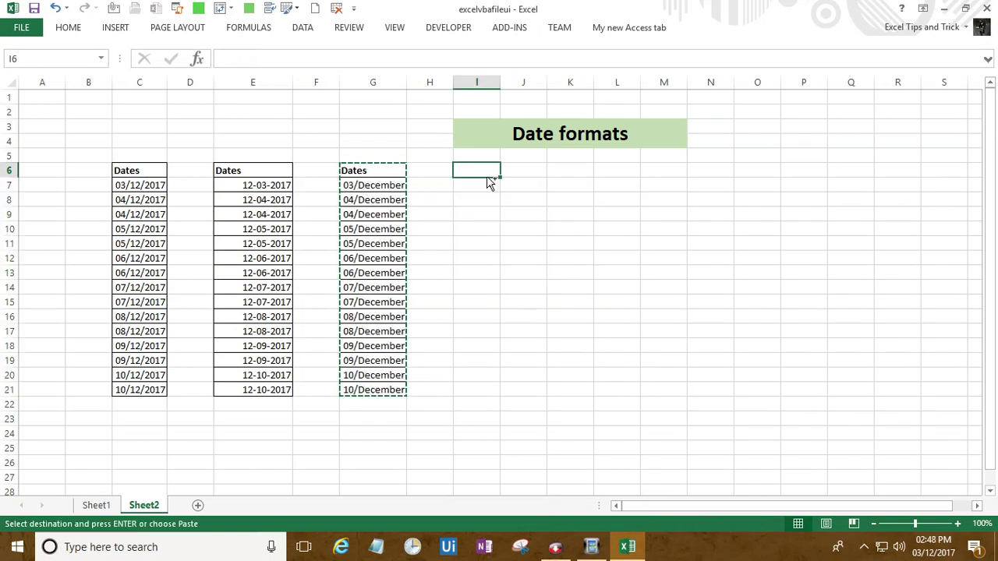
{"action": "key", "text": "ctrl+v"}
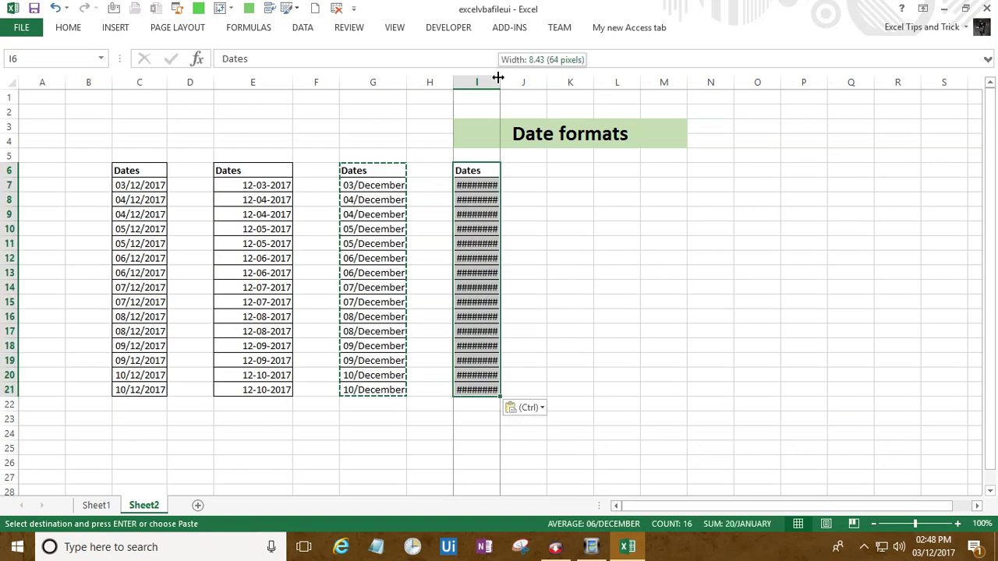
{"action": "double_click", "coordinate": [500, 81]}
{"action": "right_click", "coordinate": [492, 178]}
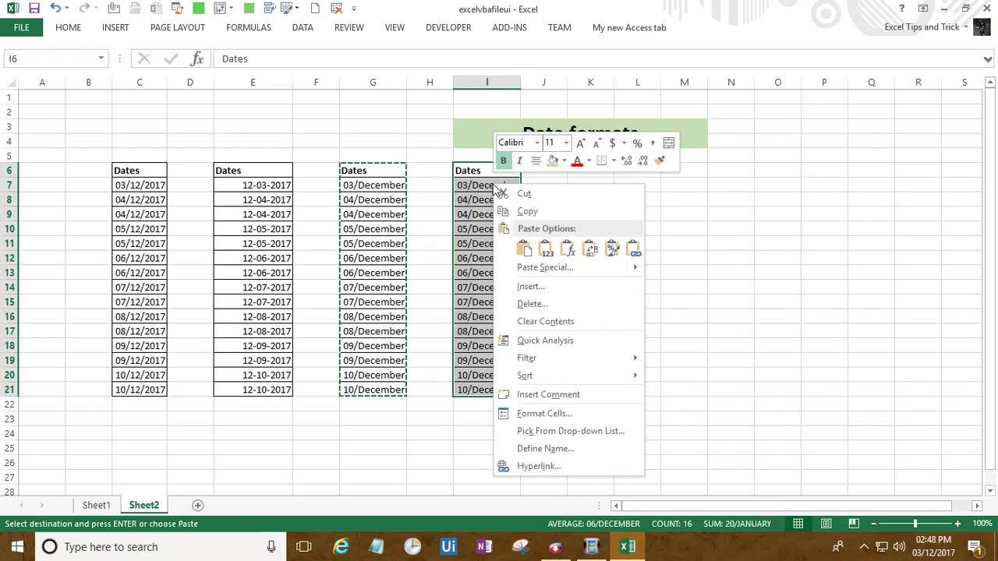
{"action": "left_click", "coordinate": [538, 419]}
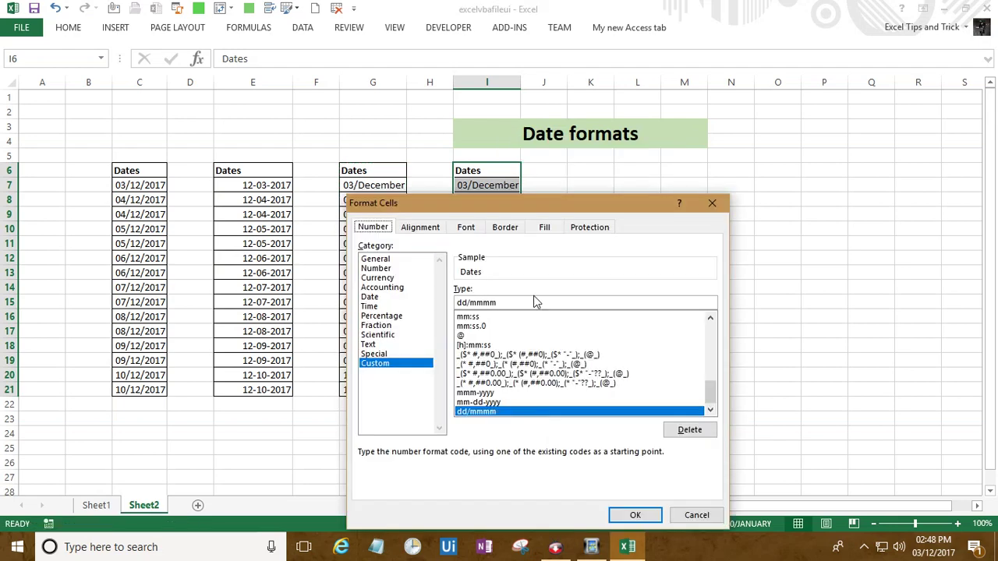
{"action": "left_click", "coordinate": [535, 304]}
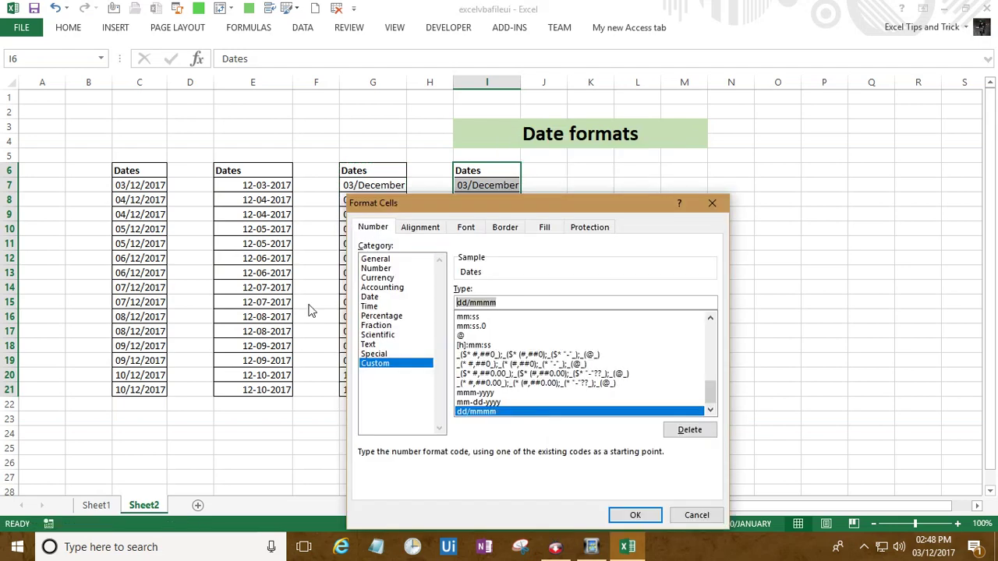
{"action": "type", "text": "DD/"}
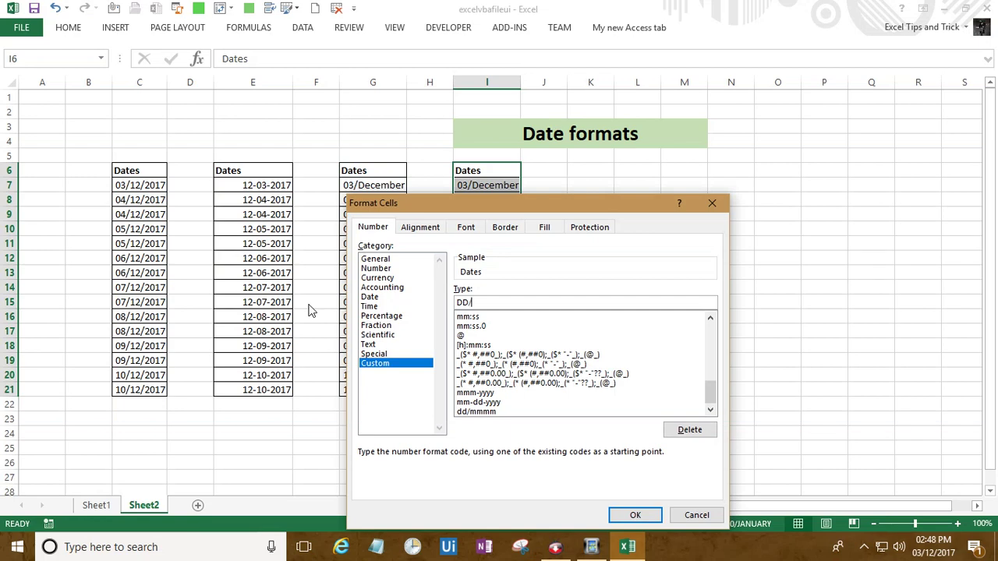
{"action": "type", "text": "mmmm/"}
{"action": "type", "text": "yyyy"}
{"action": "left_click", "coordinate": [628, 514]}
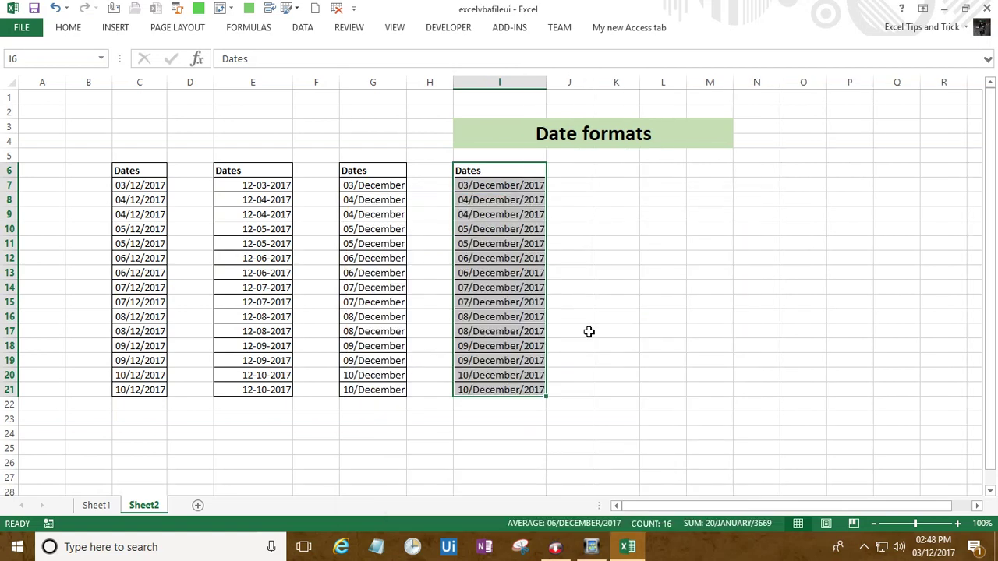
Step: Inspect I7's underlying date value 03/12/2017 without changing anything
{"action": "left_click", "coordinate": [590, 288]}
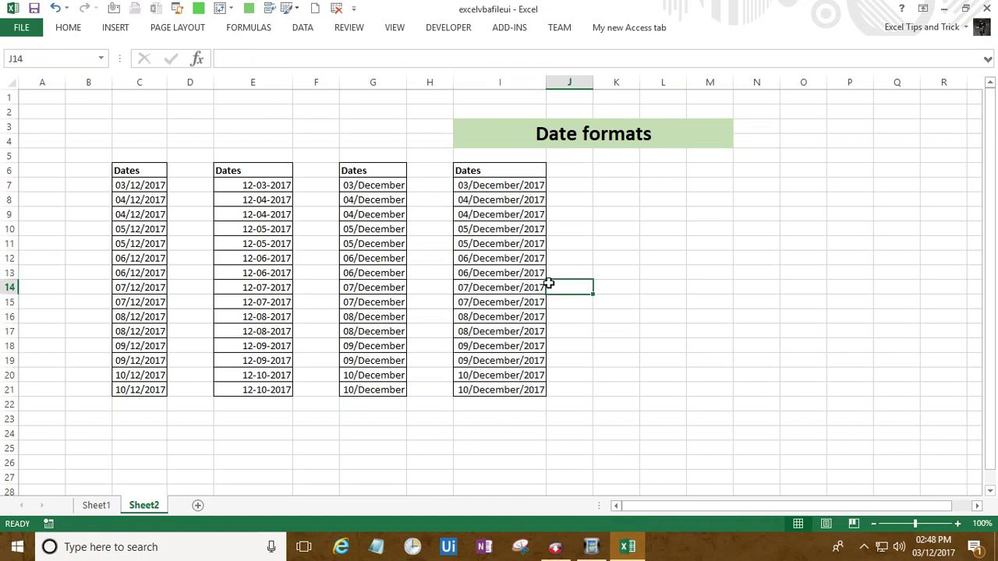
{"action": "left_click", "coordinate": [522, 185]}
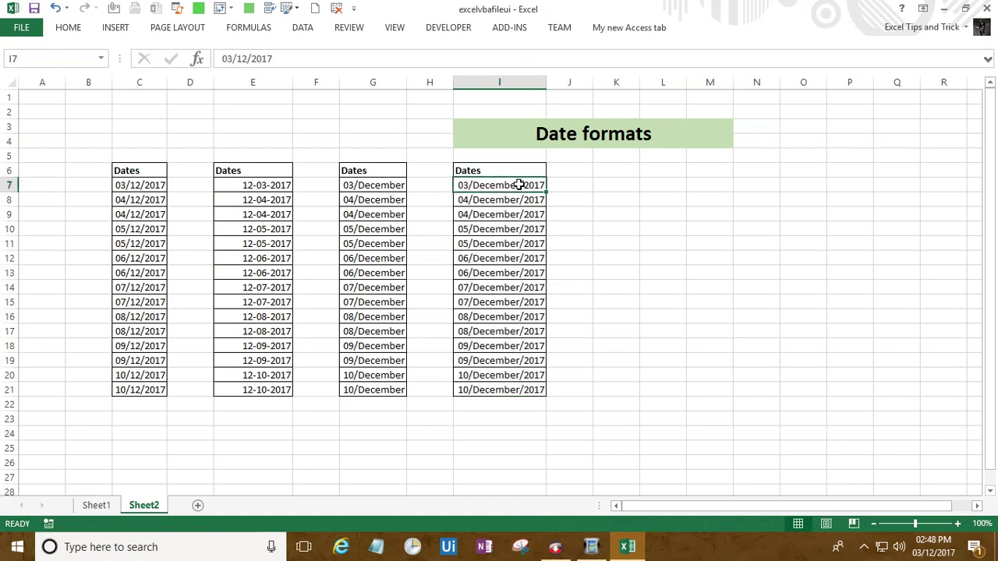
{"action": "left_click_drag", "start_coordinate": [305, 58], "coordinate": [201, 59]}
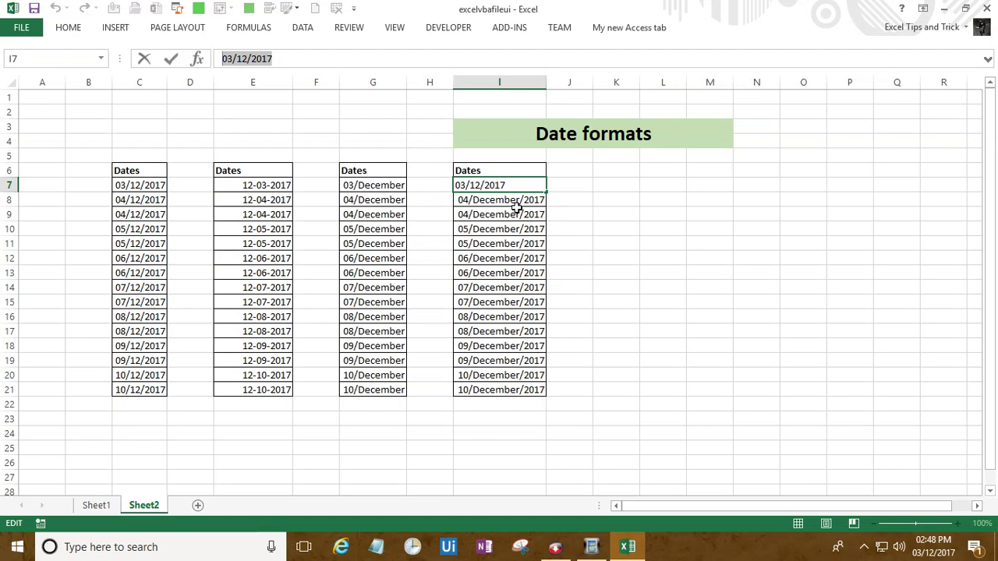
{"action": "key", "text": "Escape"}
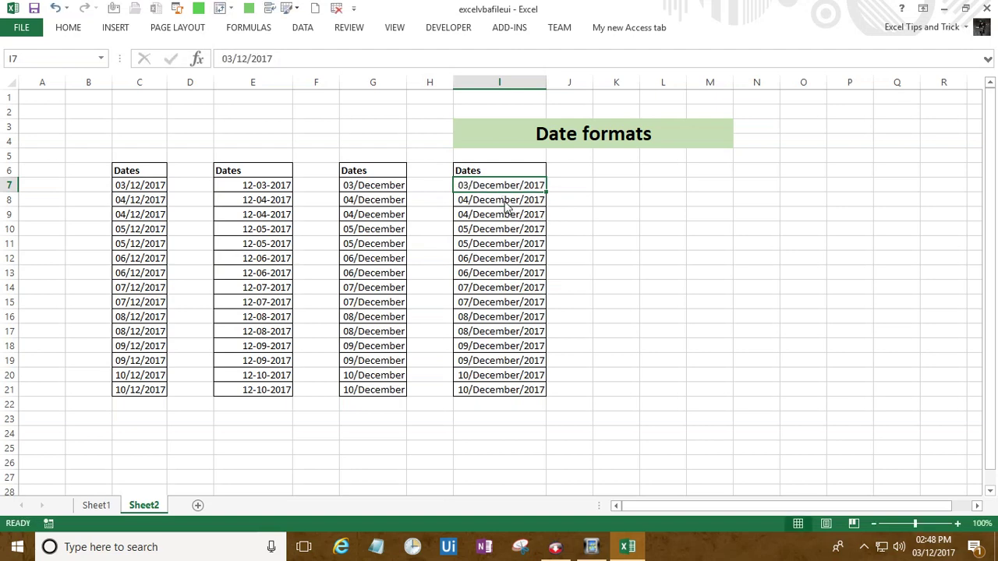
{"action": "right_click", "coordinate": [518, 201]}
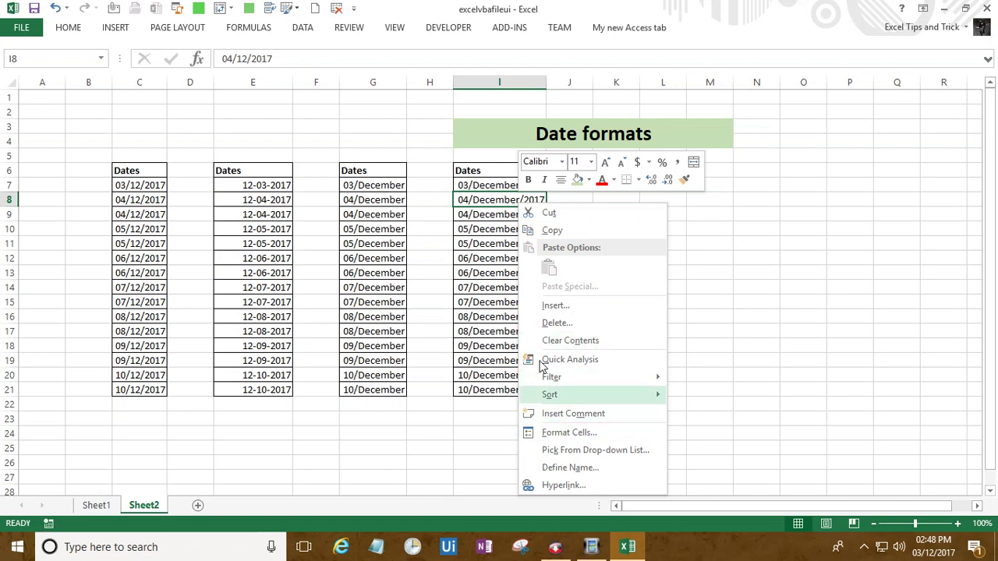
{"action": "left_click", "coordinate": [469, 203]}
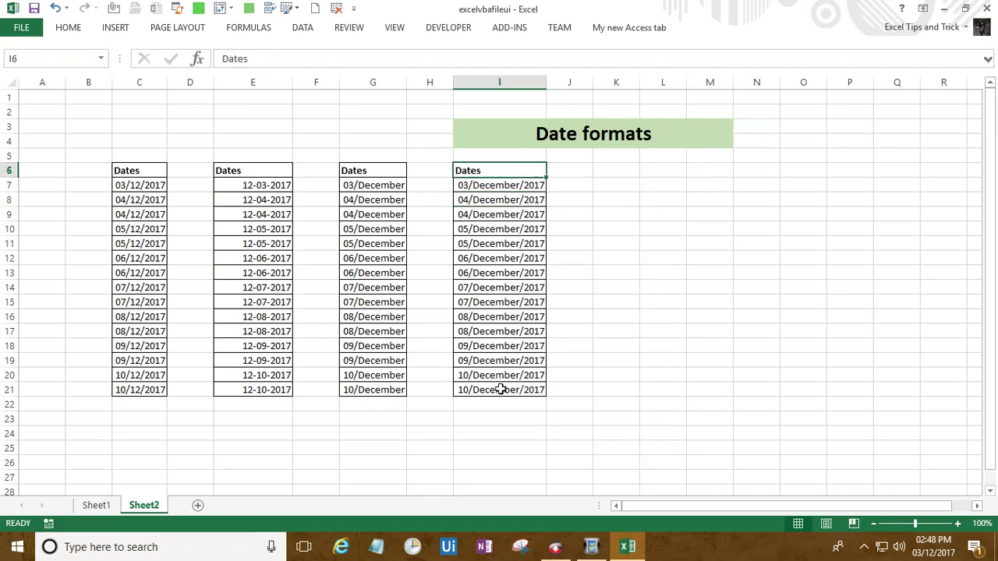
Step: Copy the Dates list I6:I21 and pick K6 as the destination
{"action": "left_click_drag", "start_coordinate": [489, 170], "coordinate": [501, 390]}
{"action": "key", "text": "ctrl+c"}
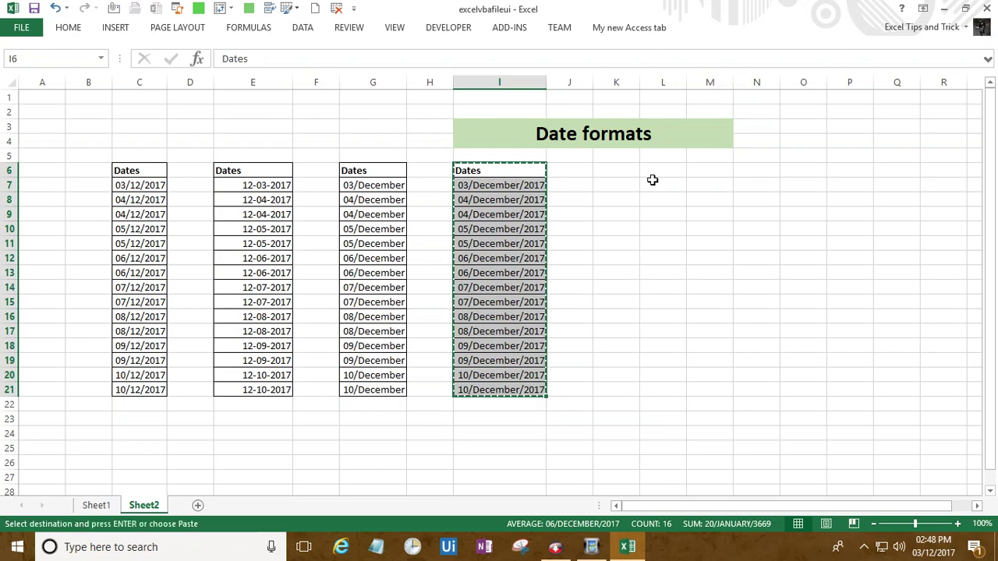
{"action": "left_click", "coordinate": [624, 166]}
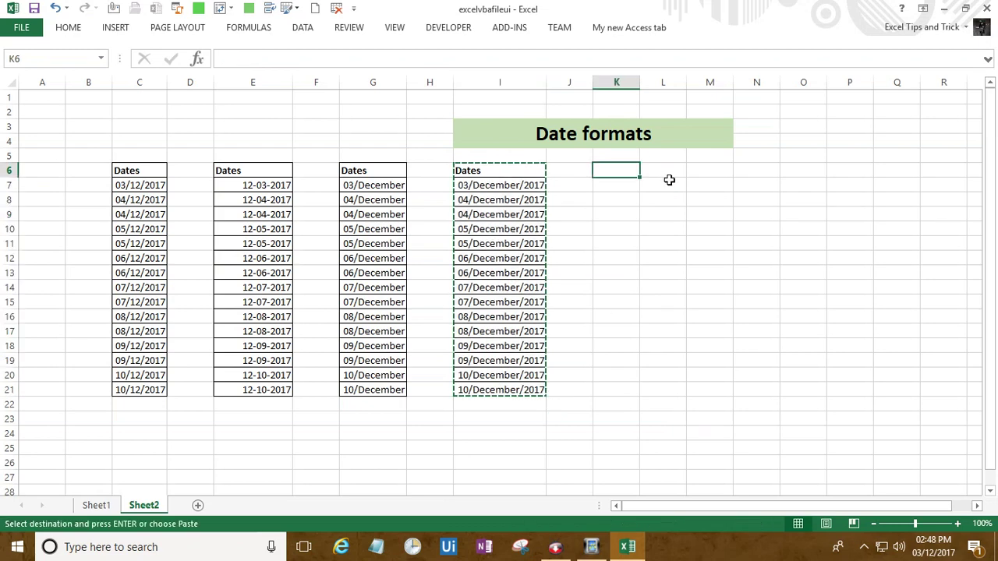
Step: Paste the Dates list into K6:K21 and autofit column K
{"action": "key", "text": "ctrl+v"}
{"action": "double_click", "coordinate": [638, 75]}
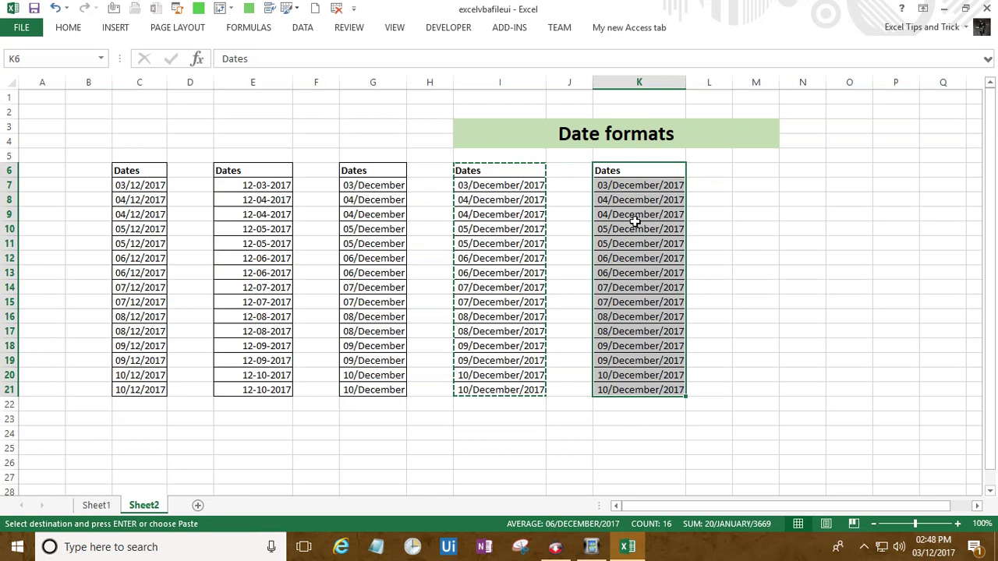
{"action": "key", "text": "Return"}
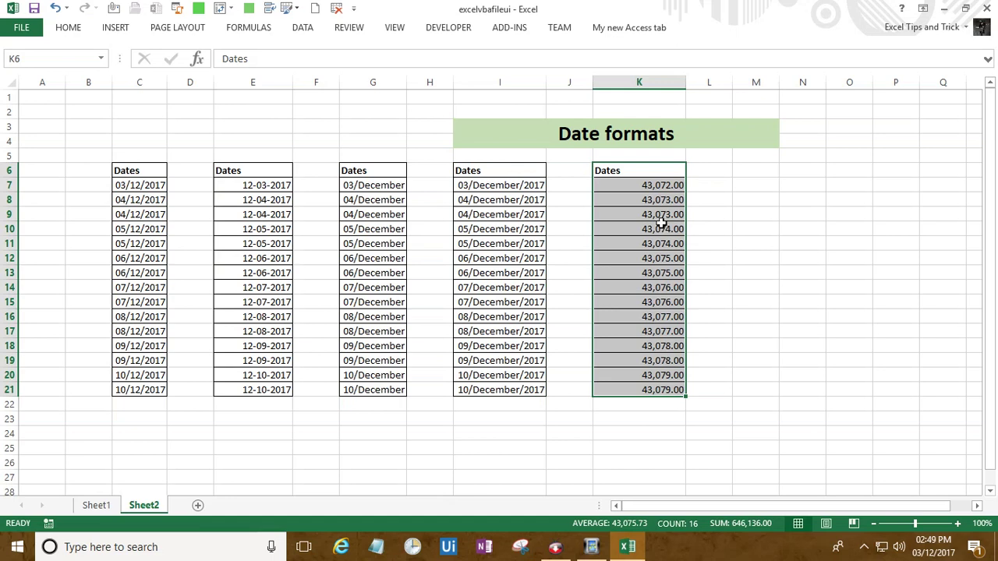
{"action": "key", "text": "ctrl+z"}
Step: Apply the custom format mmm/yy to the column K dates so they read Dec/17
{"action": "right_click", "coordinate": [628, 224]}
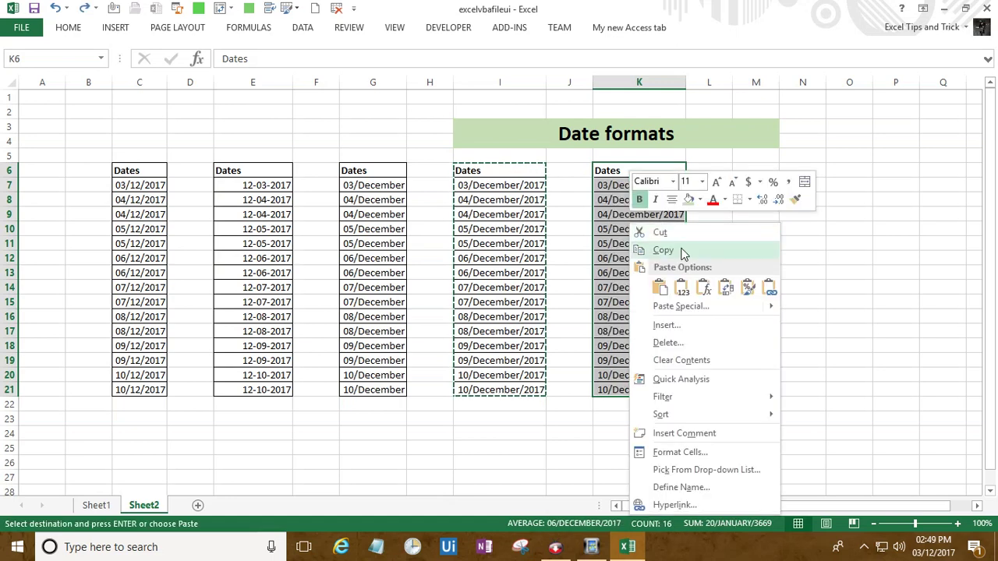
{"action": "left_click", "coordinate": [675, 448]}
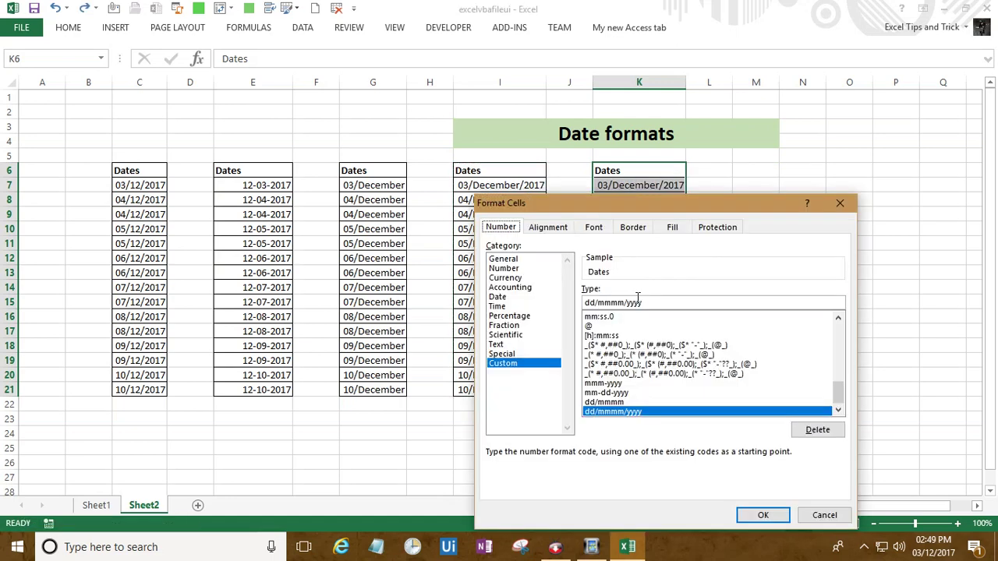
{"action": "type", "text": "m"}
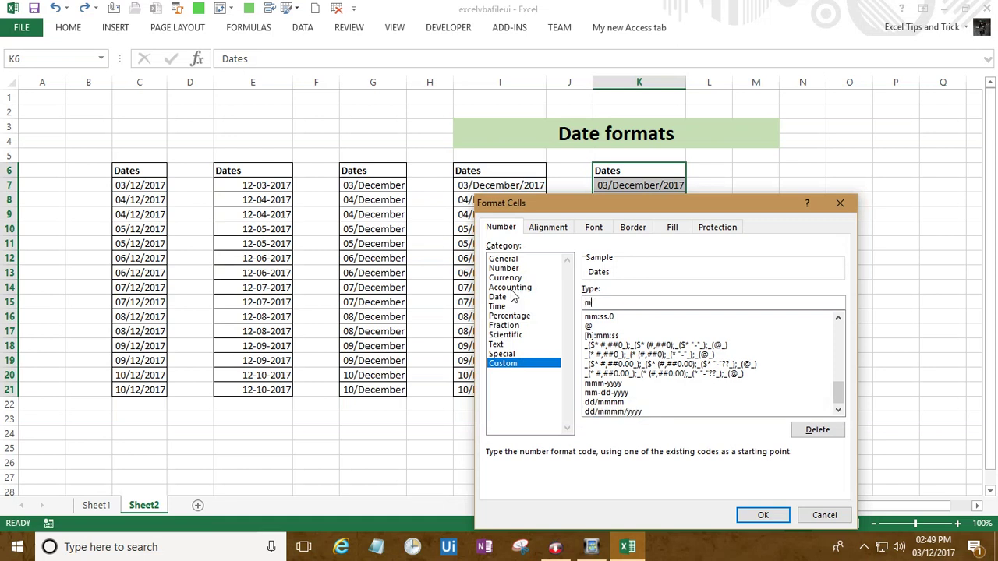
{"action": "type", "text": "mm/u"}
{"action": "type", "text": "yy"}
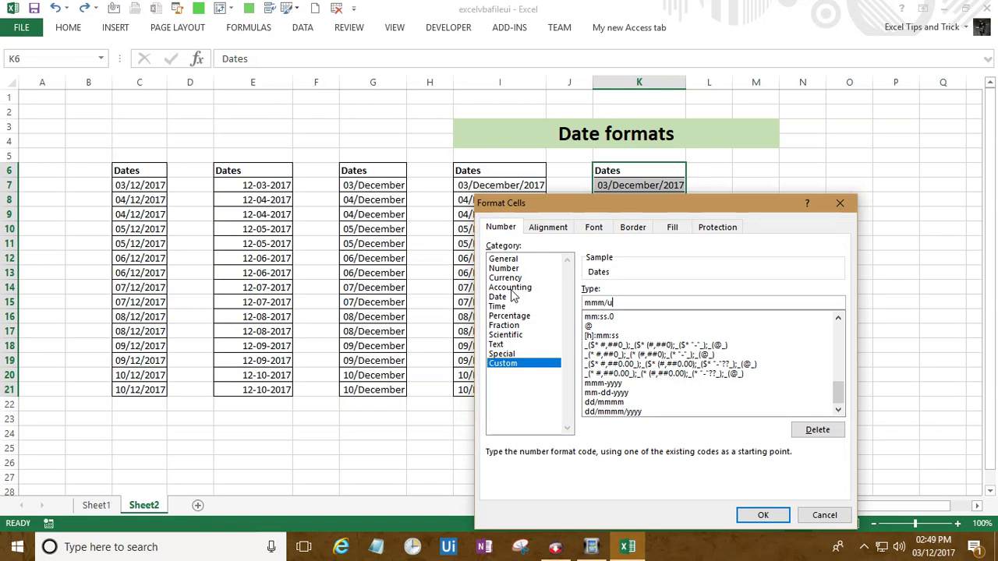
{"action": "key", "text": "BackSpace"}
{"action": "key", "text": "BackSpace"}
{"action": "key", "text": "BackSpace"}
{"action": "type", "text": "yy"}
{"action": "left_click", "coordinate": [764, 517]}
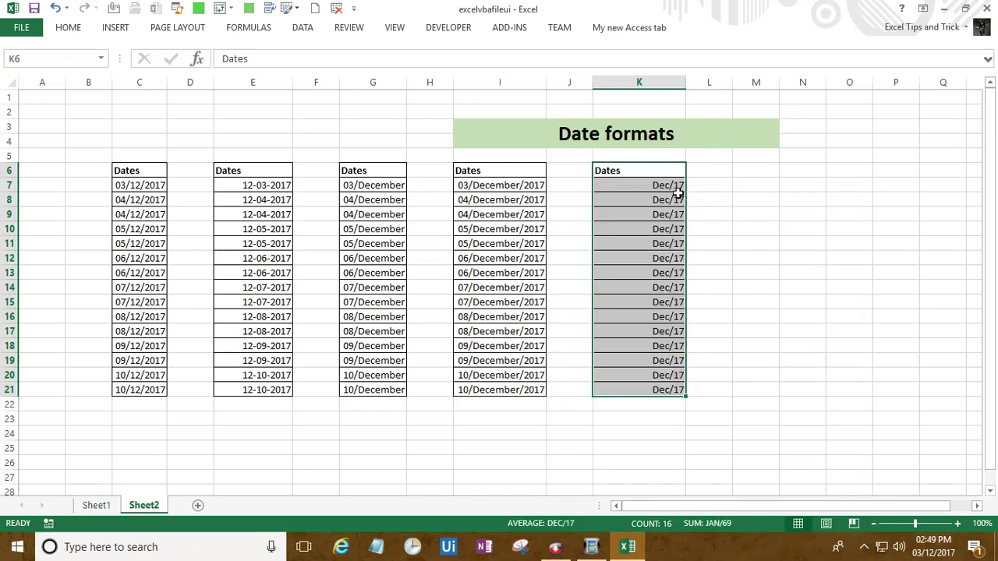
Step: Check the full date stored in K7 and leave K7 selected
{"action": "left_click", "coordinate": [722, 196]}
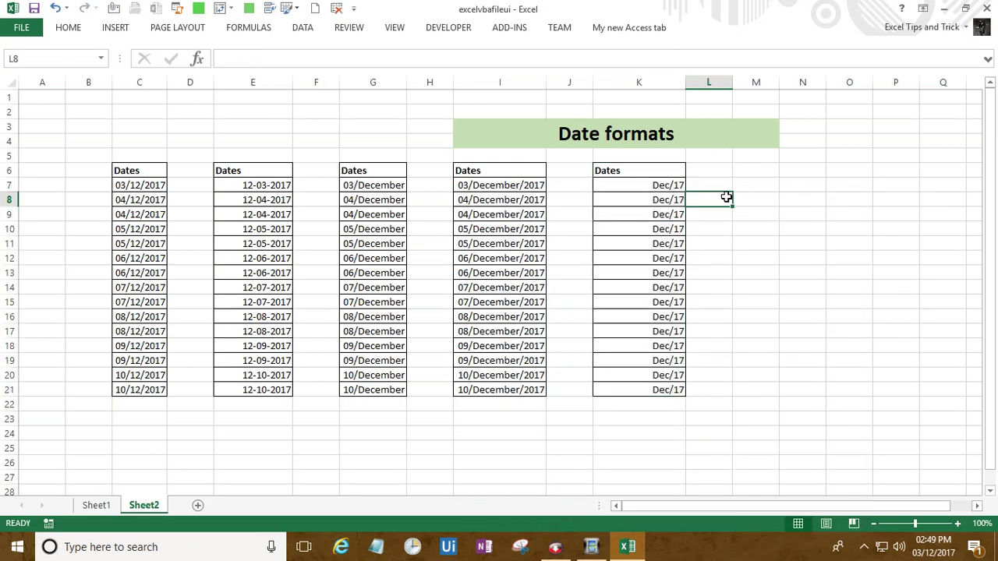
{"action": "left_click", "coordinate": [647, 186]}
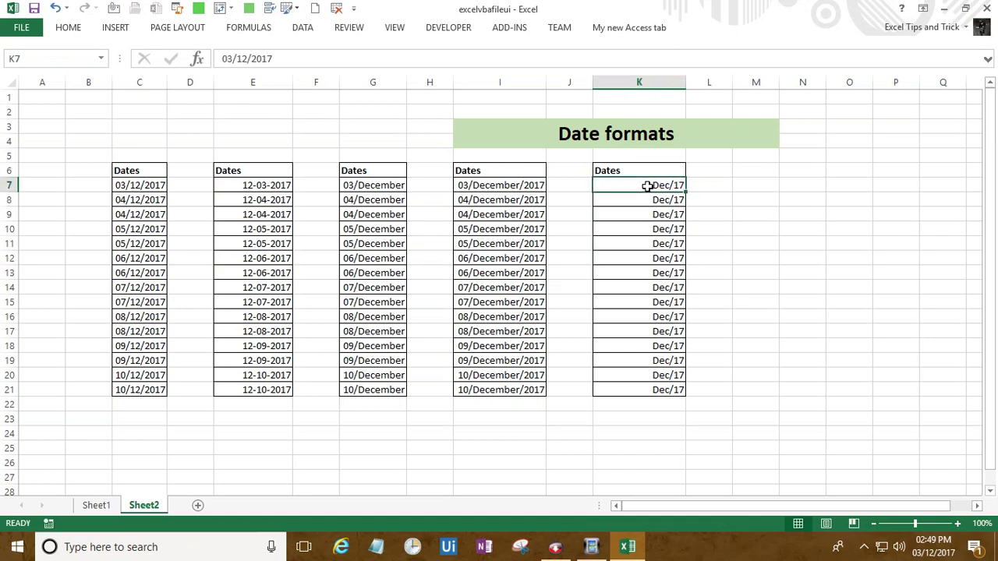
{"action": "left_click_drag", "start_coordinate": [283, 59], "coordinate": [177, 61]}
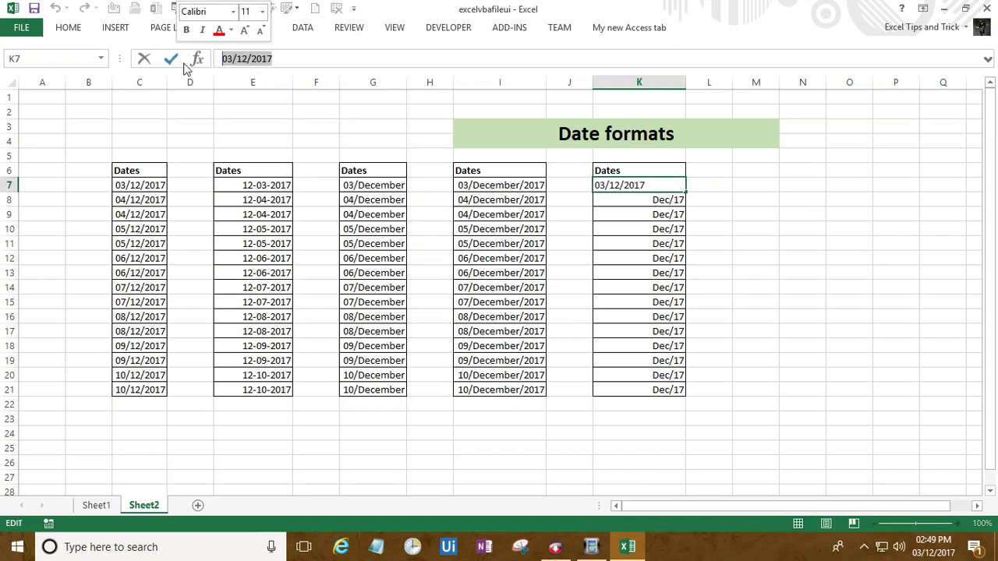
{"action": "left_click", "coordinate": [714, 232]}
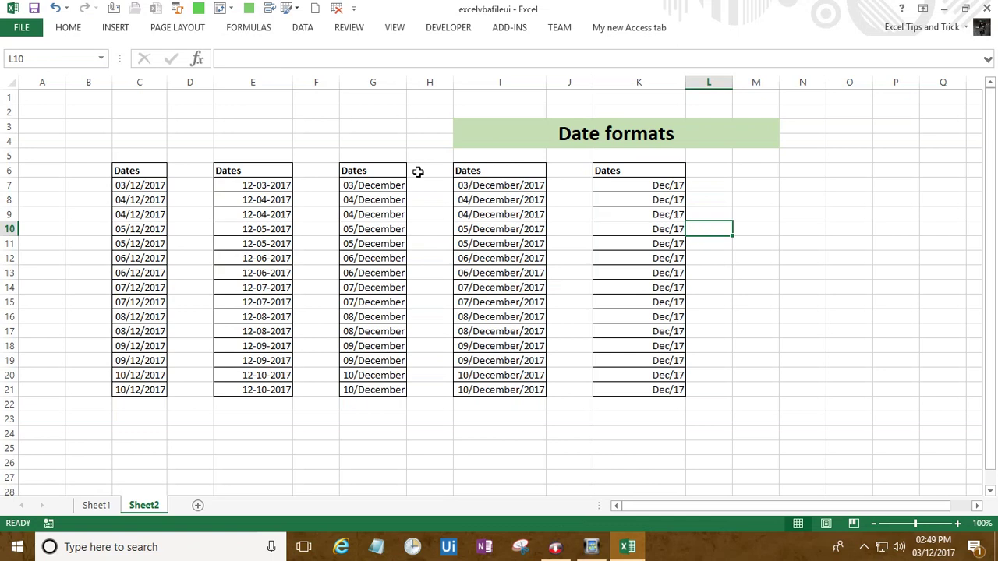
{"action": "left_click", "coordinate": [668, 187]}
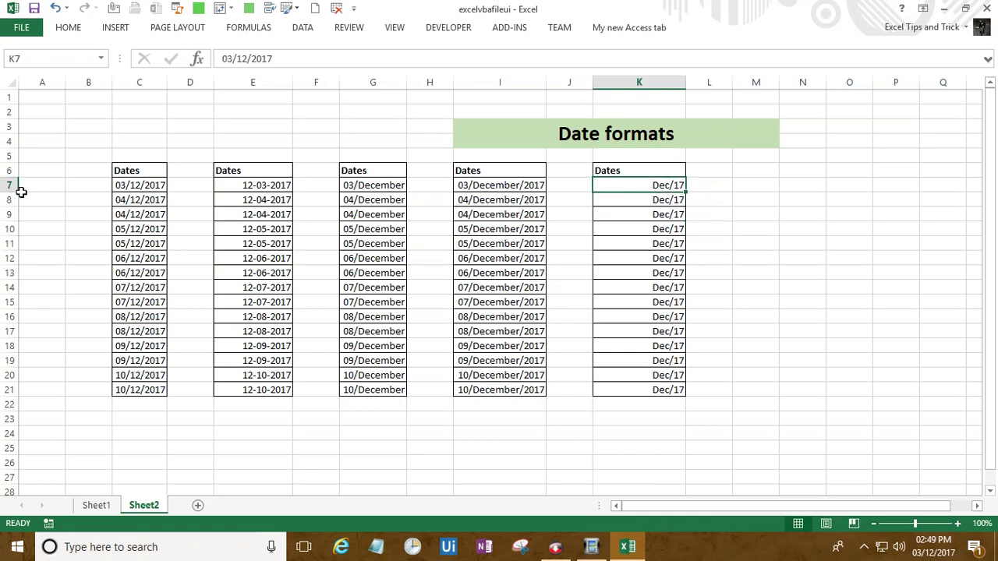
Step: Use Format Painter to copy K7's Dec/17 format onto C7:C21
{"action": "left_click", "coordinate": [68, 29]}
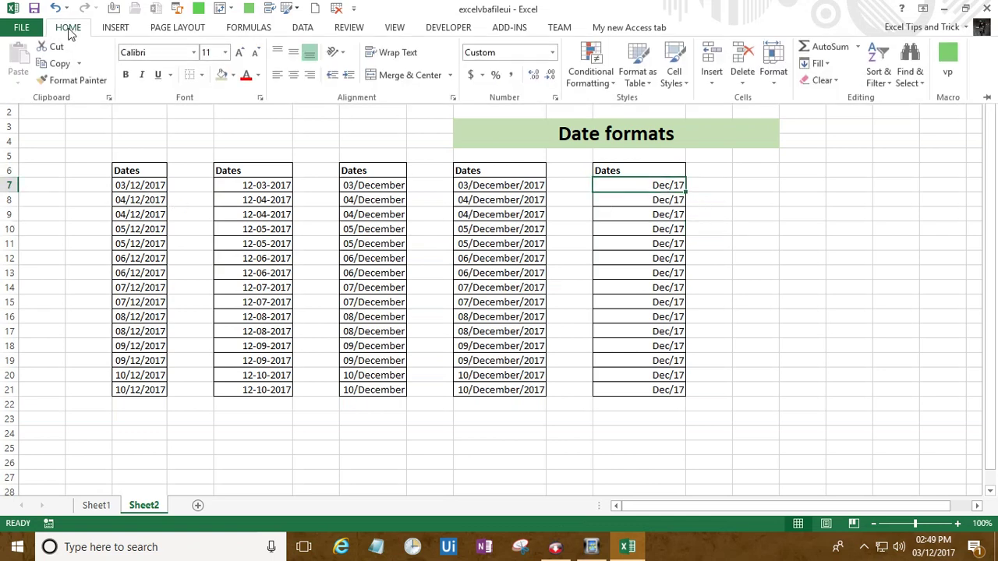
{"action": "left_click", "coordinate": [84, 83]}
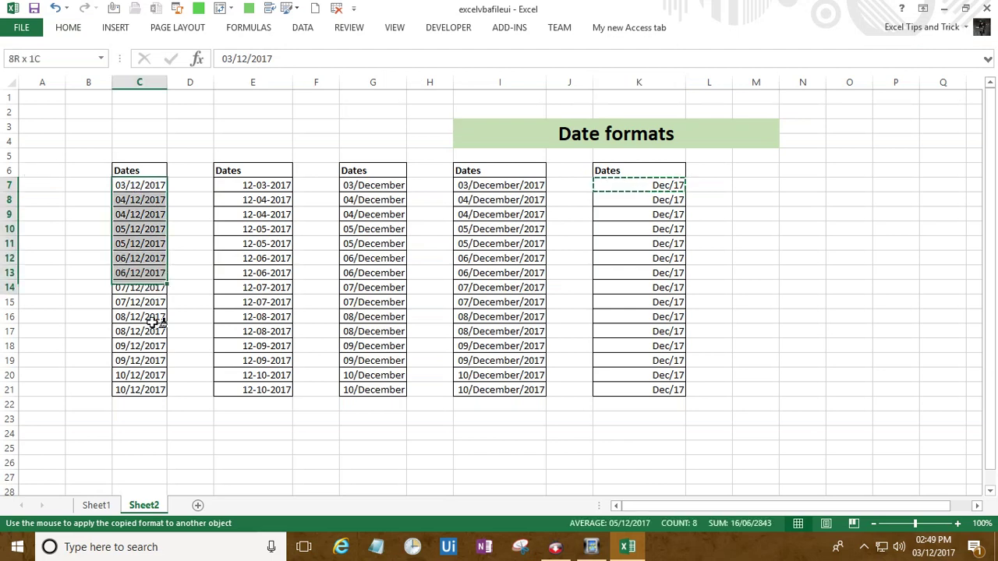
{"action": "left_click_drag", "start_coordinate": [136, 185], "coordinate": [154, 389]}
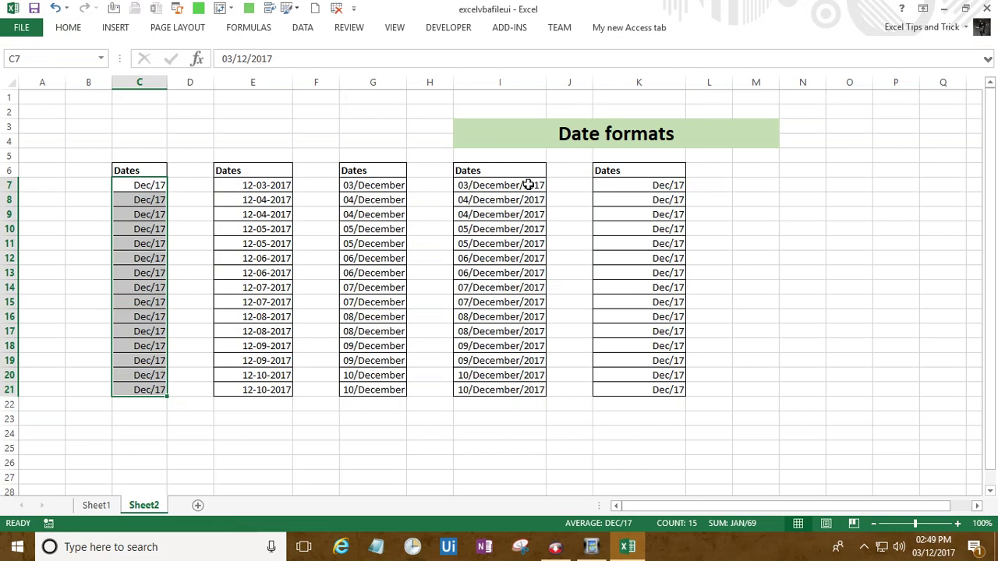
Step: Use Format Painter to copy E7's date format onto I7:I21
{"action": "left_click", "coordinate": [270, 188]}
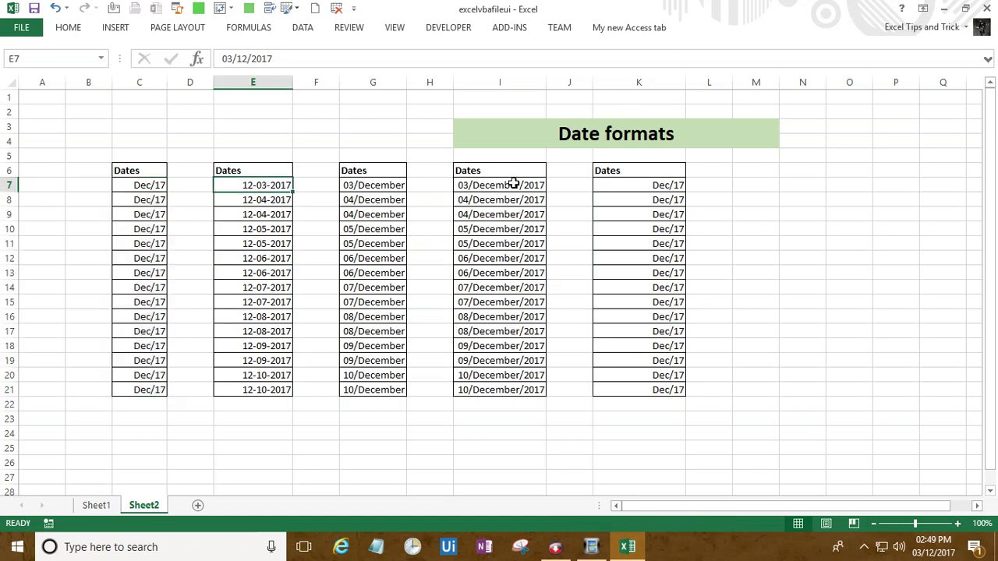
{"action": "left_click", "coordinate": [68, 28]}
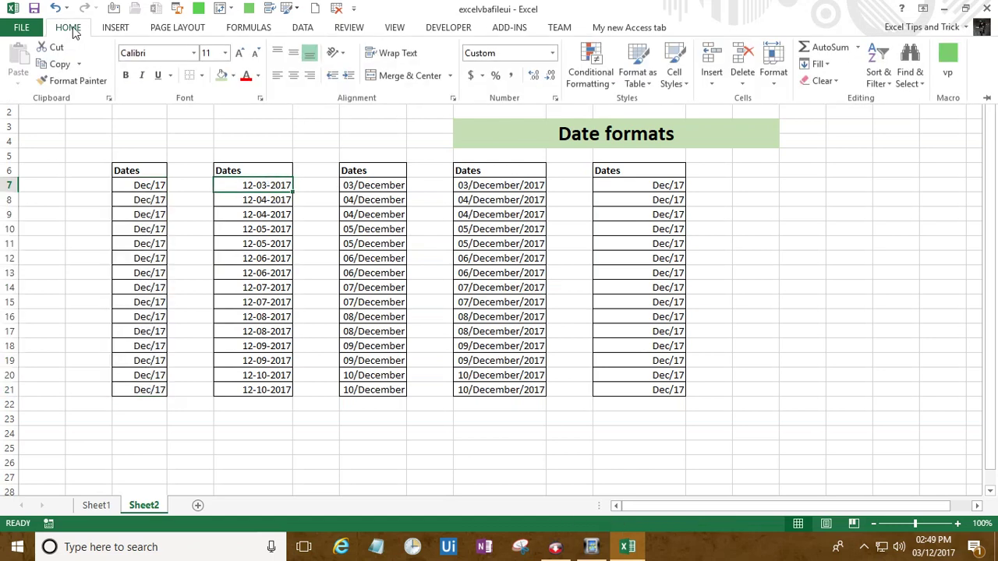
{"action": "left_click", "coordinate": [78, 80]}
{"action": "left_click", "coordinate": [499, 191]}
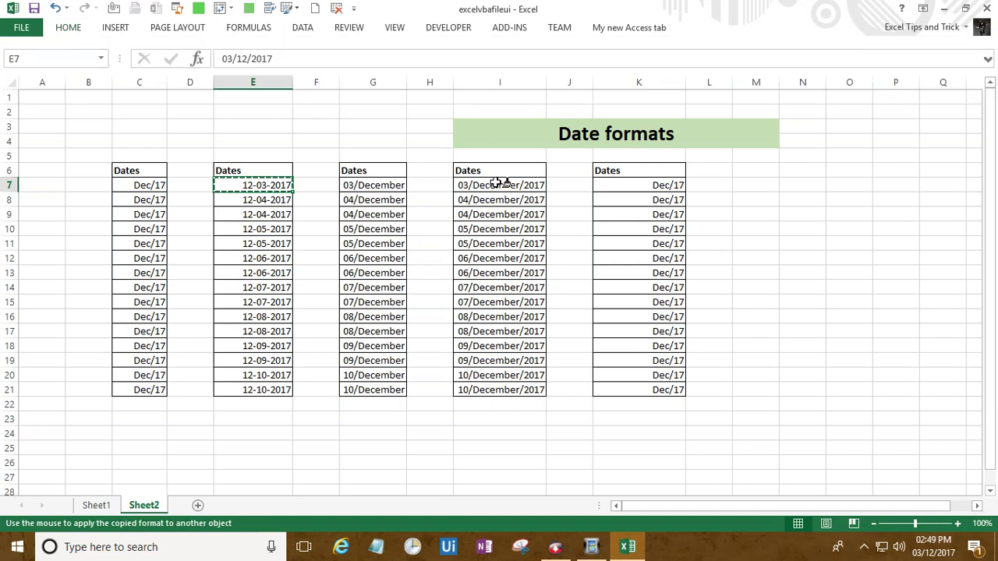
{"action": "left_click_drag", "start_coordinate": [499, 187], "coordinate": [512, 389]}
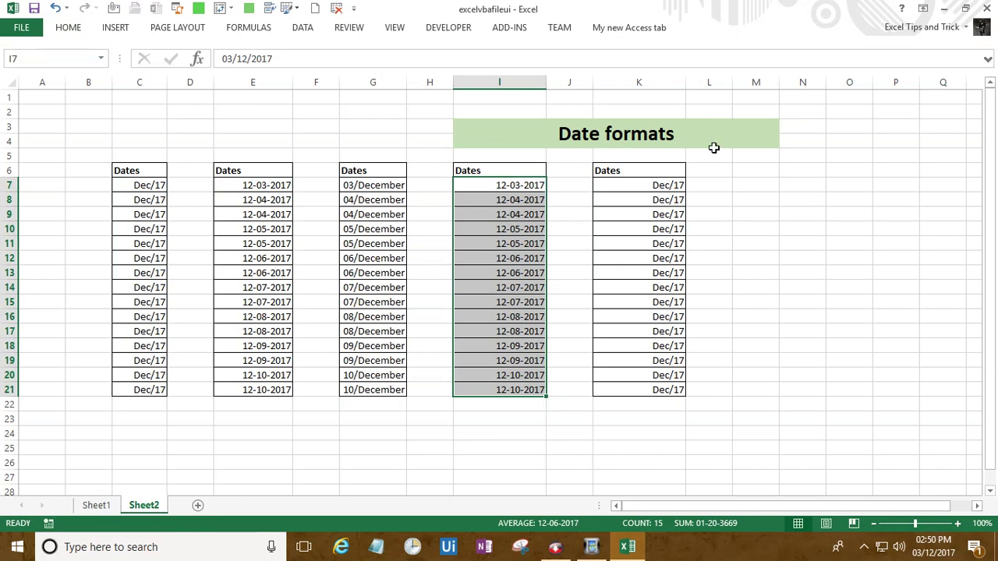
Step: Enter a ten-digit number with a leading zero in O6, which drops the zero
{"action": "left_click", "coordinate": [730, 175]}
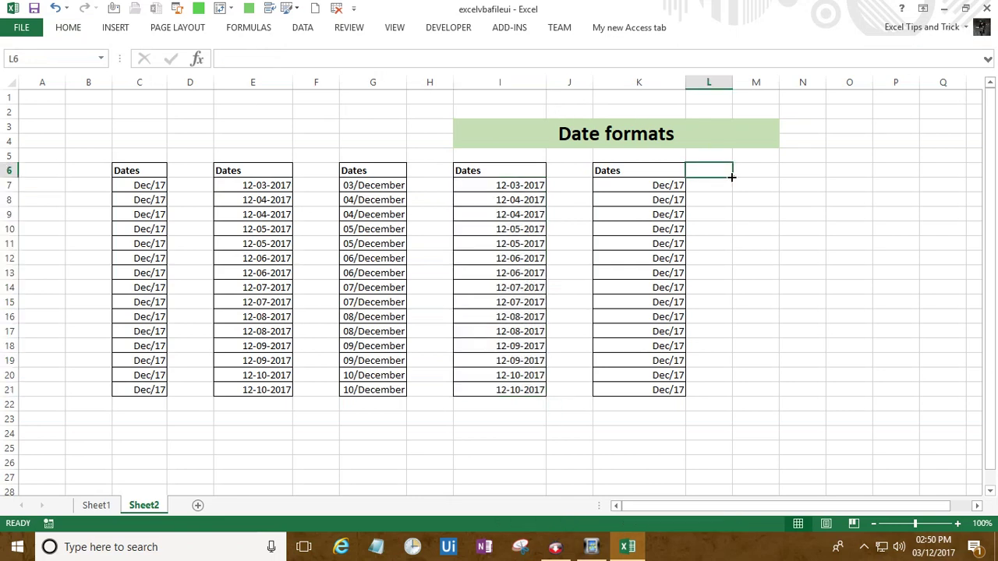
{"action": "key", "text": "Right"}
{"action": "key", "text": "Right"}
{"action": "key", "text": "Right"}
{"action": "key", "text": "Right"}
{"action": "key", "text": "Right"}
{"action": "key", "text": "Right"}
{"action": "key", "text": "Right"}
{"action": "key", "text": "Right"}
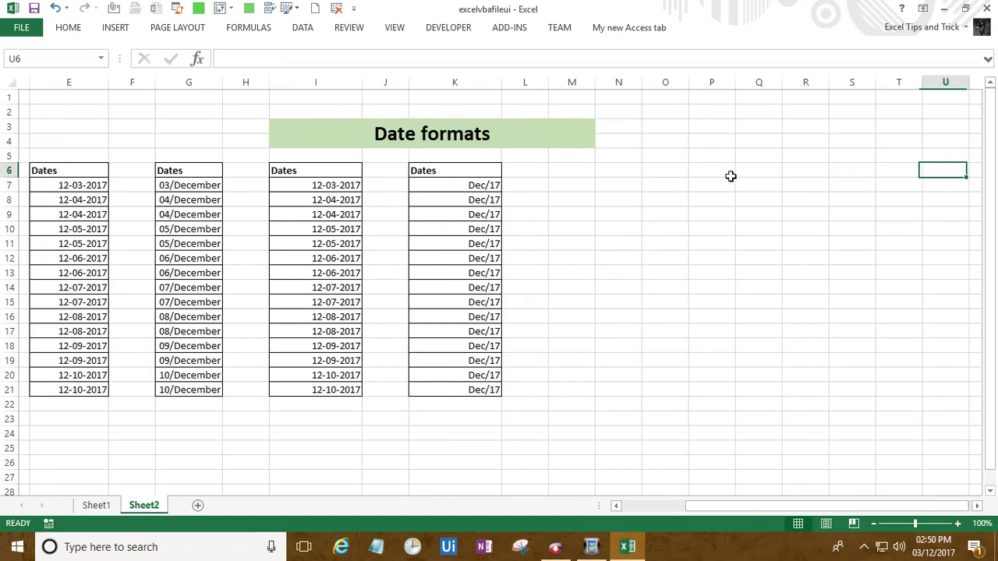
{"action": "key", "text": "Right"}
{"action": "key", "text": "Right"}
{"action": "key", "text": "Left"}
{"action": "key", "text": "Left"}
{"action": "key", "text": "Left"}
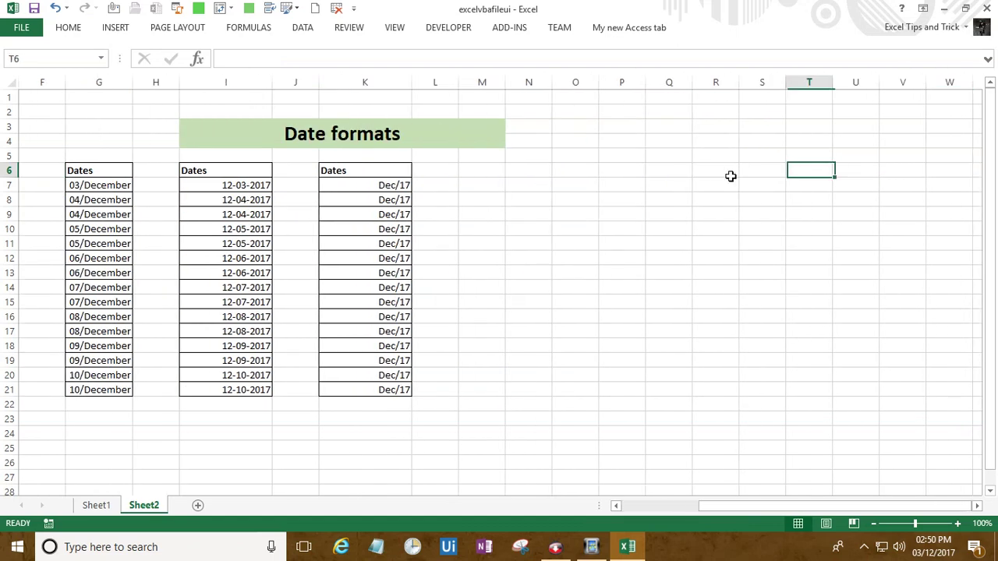
{"action": "key", "text": "Left"}
{"action": "key", "text": "Left"}
{"action": "key", "text": "Left"}
{"action": "key", "text": "Left"}
{"action": "key", "text": "Left"}
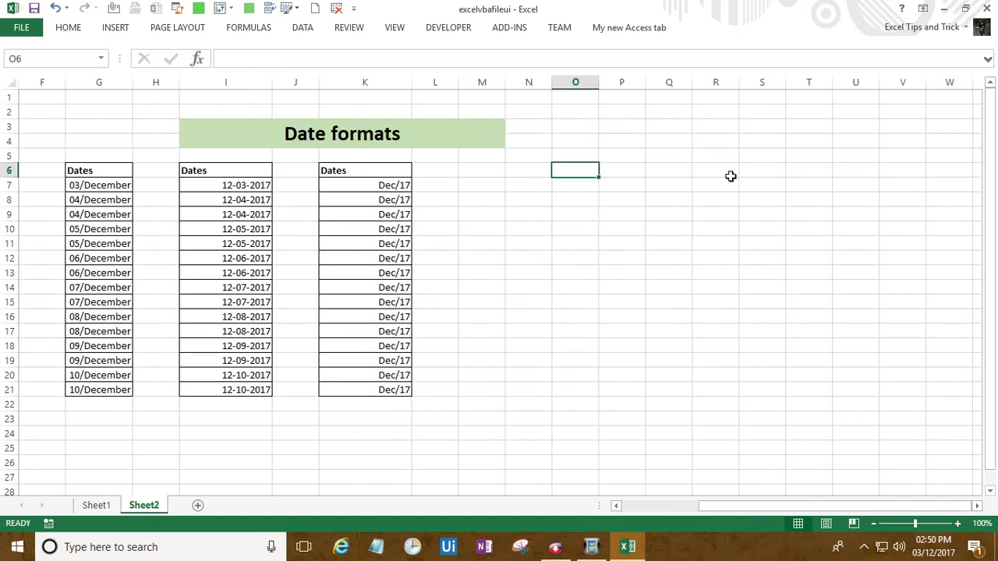
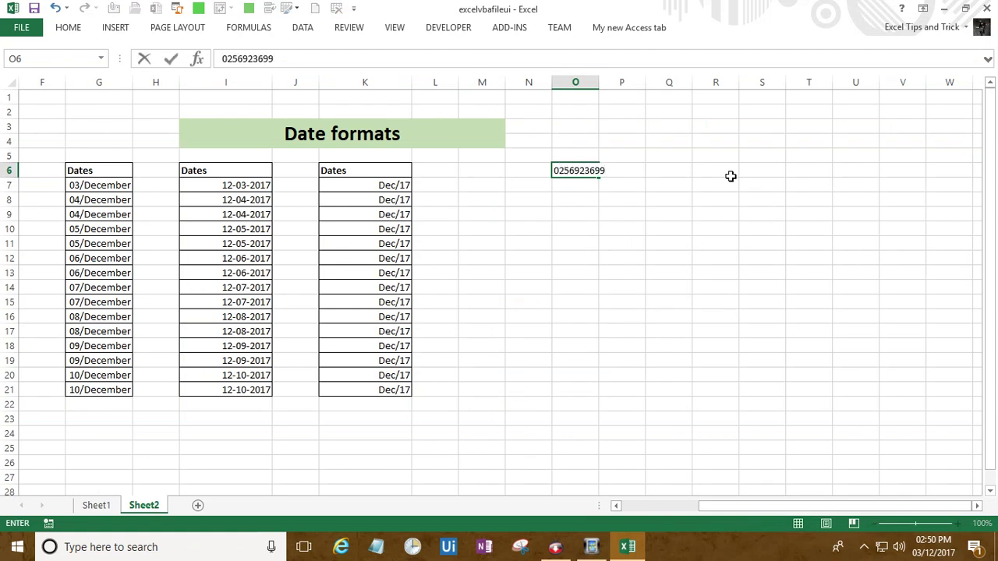
{"action": "key", "text": "Return"}
Step: Widen column O and enter =12 in O11, then check its value
{"action": "left_click_drag", "start_coordinate": [608, 82], "coordinate": [641, 81]}
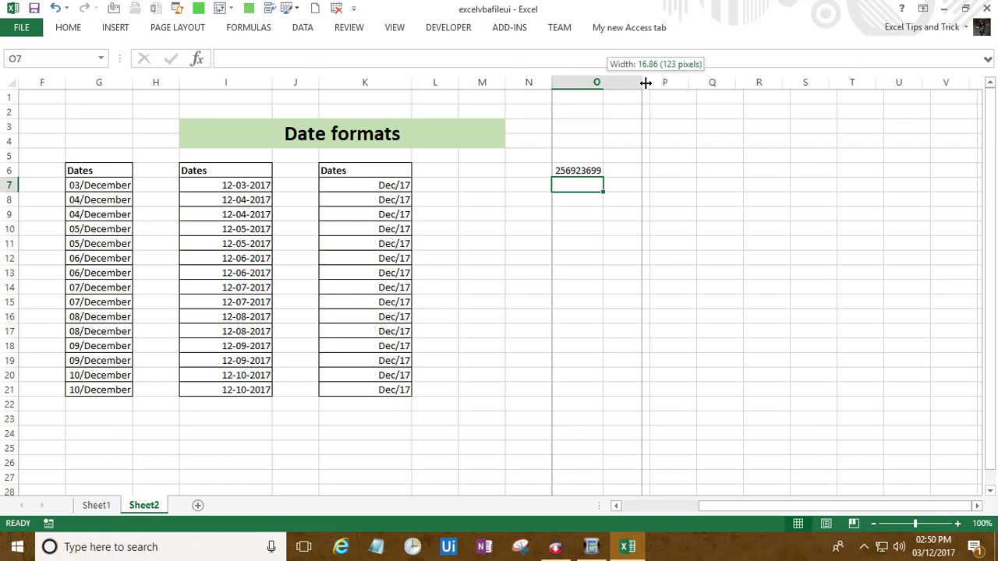
{"action": "left_click", "coordinate": [591, 168]}
{"action": "left_click", "coordinate": [554, 246]}
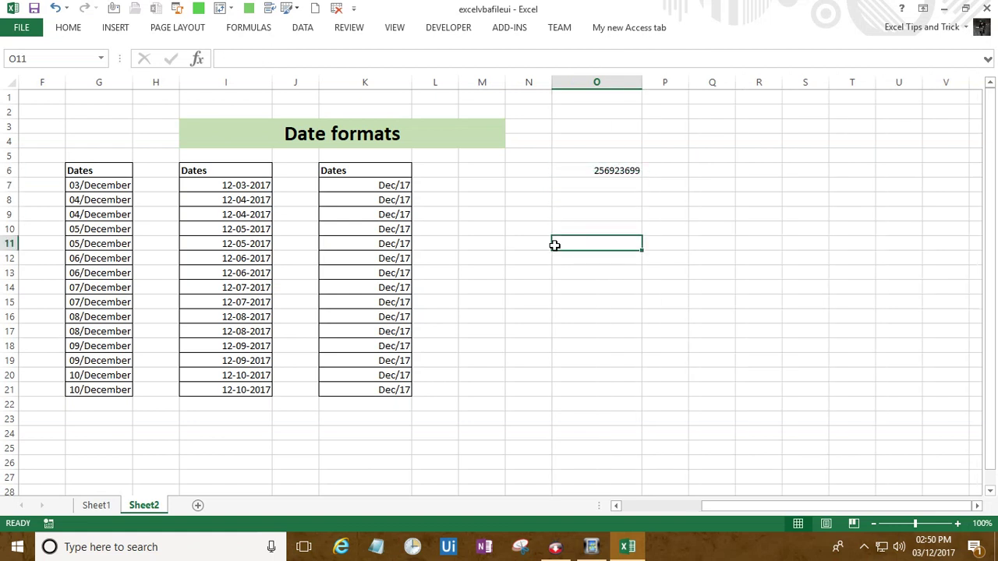
{"action": "type", "text": "=12"}
{"action": "key", "text": "Return"}
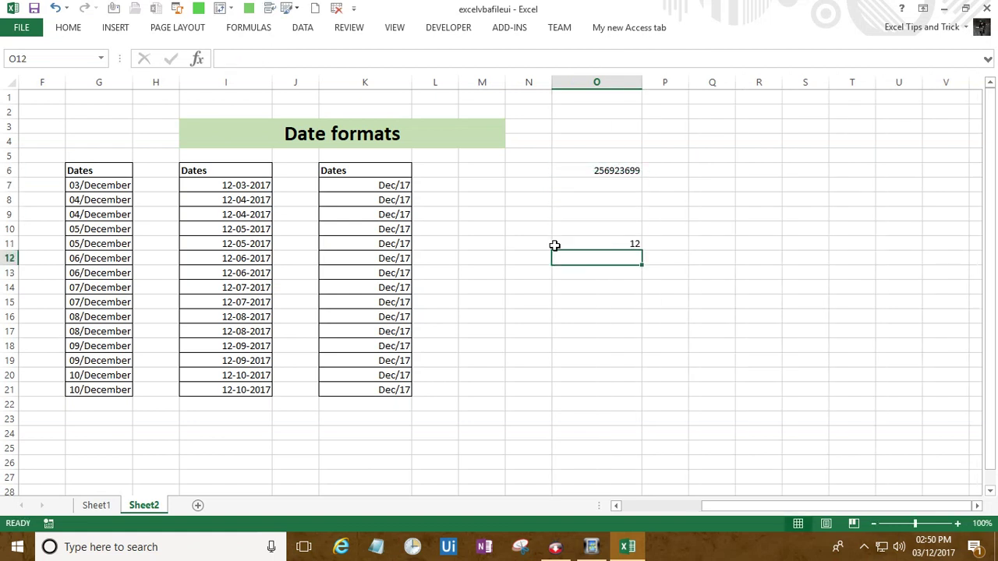
{"action": "left_click", "coordinate": [592, 242]}
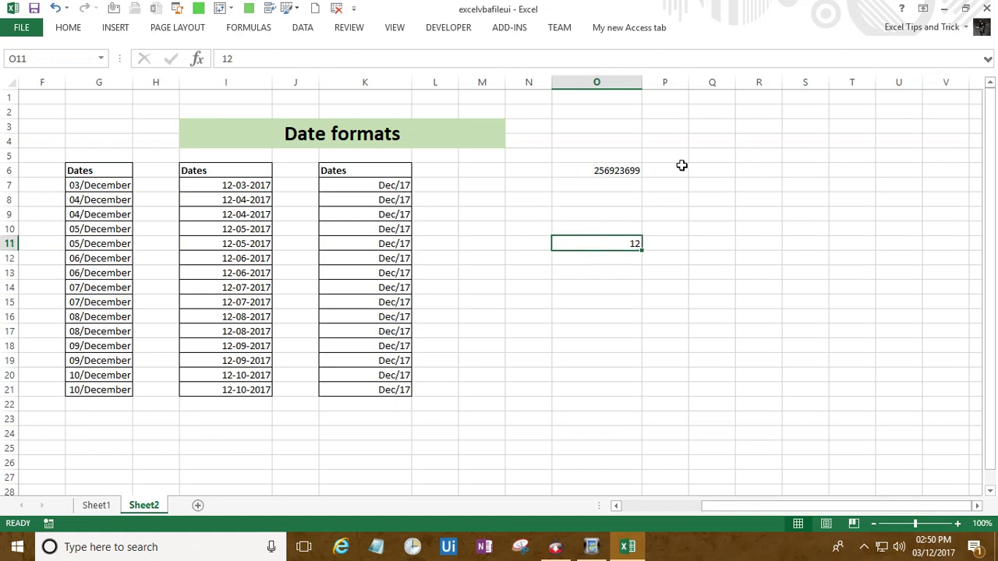
Step: Enter the ten-digit number in Q6 with a leading apostrophe and widen column Q
{"action": "left_click", "coordinate": [706, 169]}
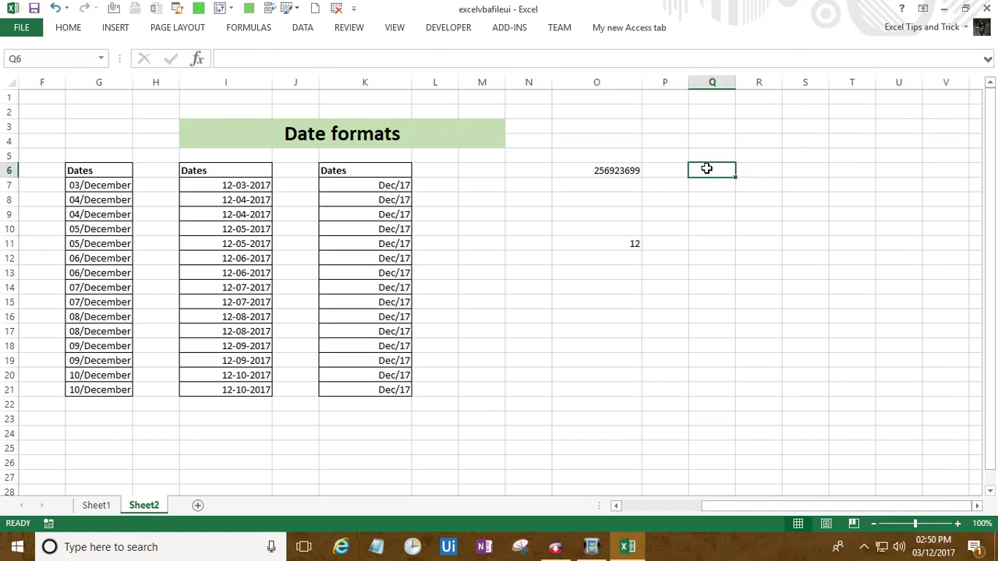
{"action": "type", "text": "'"}
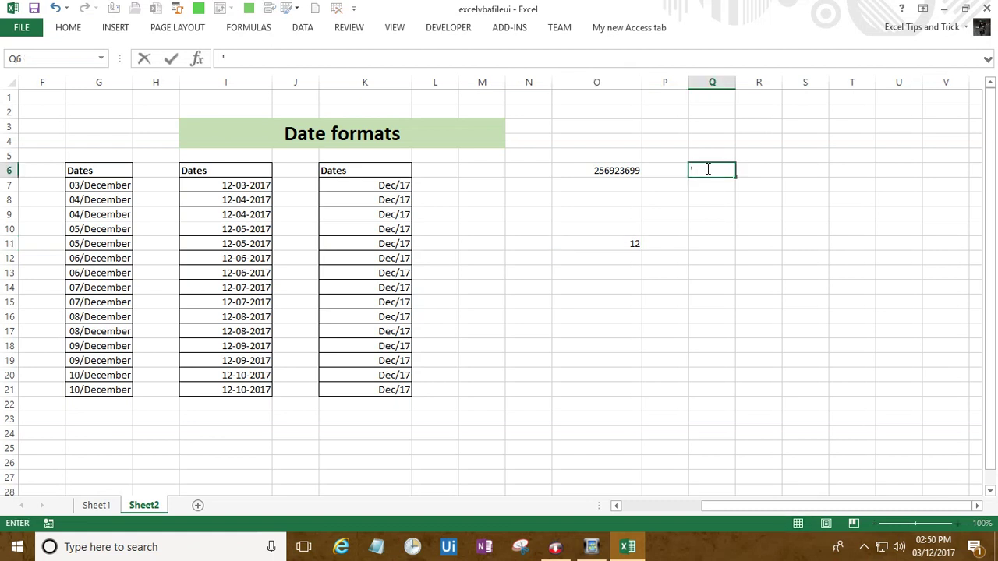
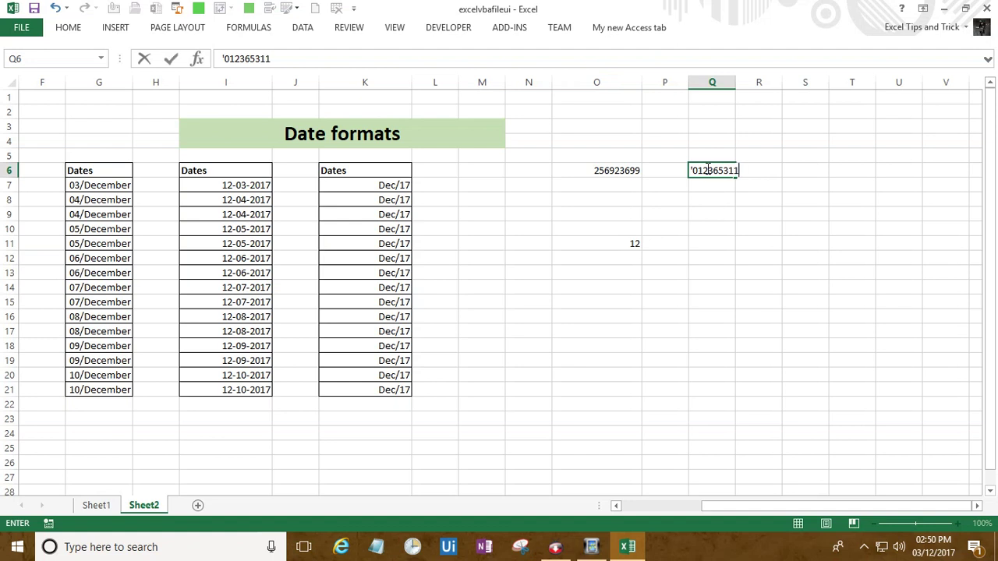
{"action": "key", "text": "Return"}
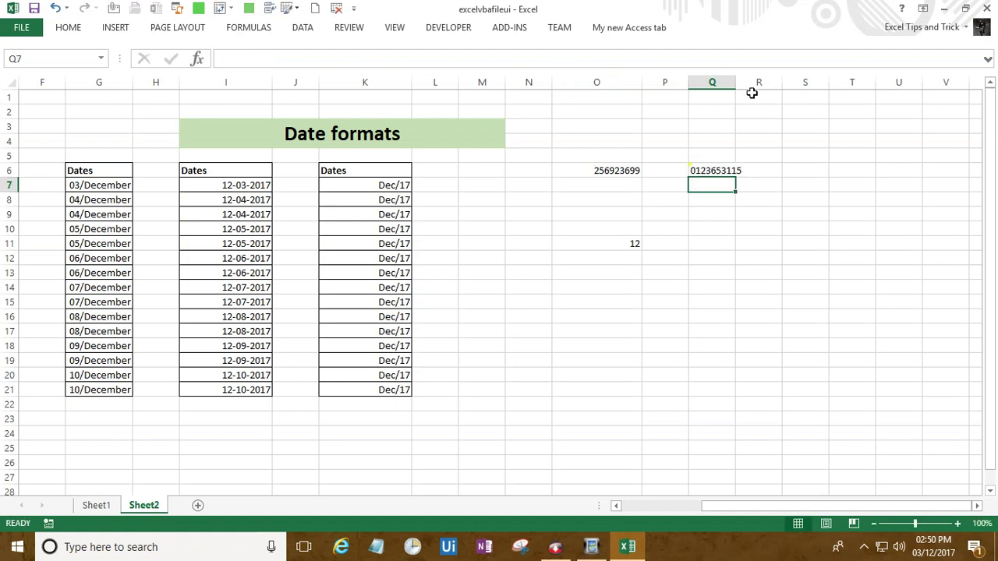
{"action": "left_click_drag", "start_coordinate": [735, 83], "coordinate": [767, 83]}
{"action": "key", "text": "Up"}
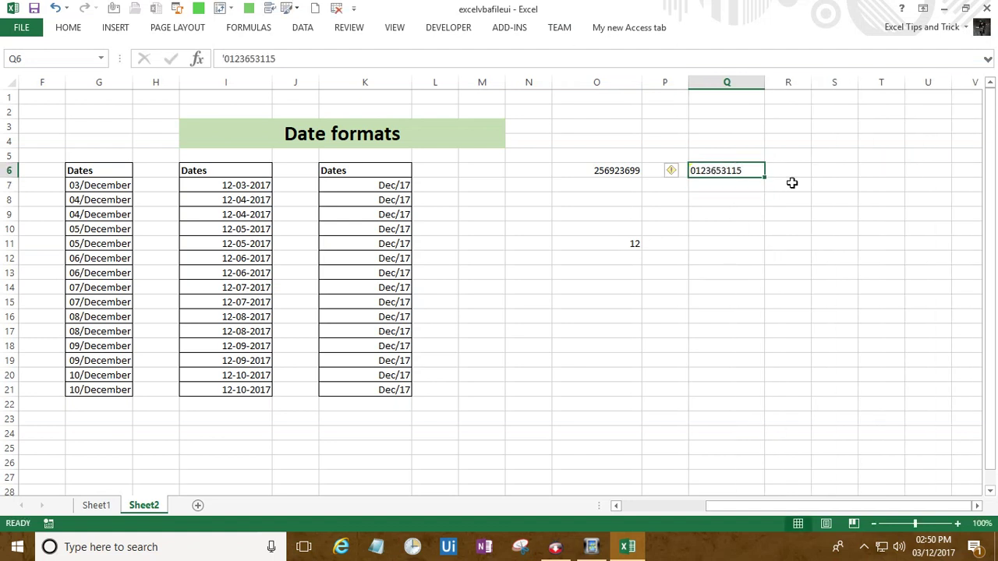
Step: Start typing 015263 in M8, then cancel the entry
{"action": "left_click", "coordinate": [487, 203]}
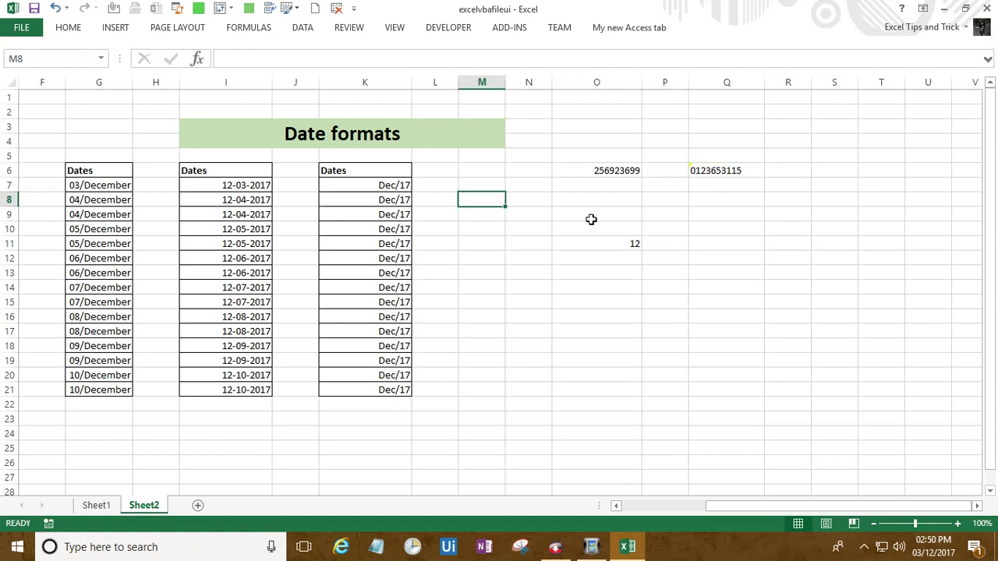
{"action": "type", "text": "01526"}
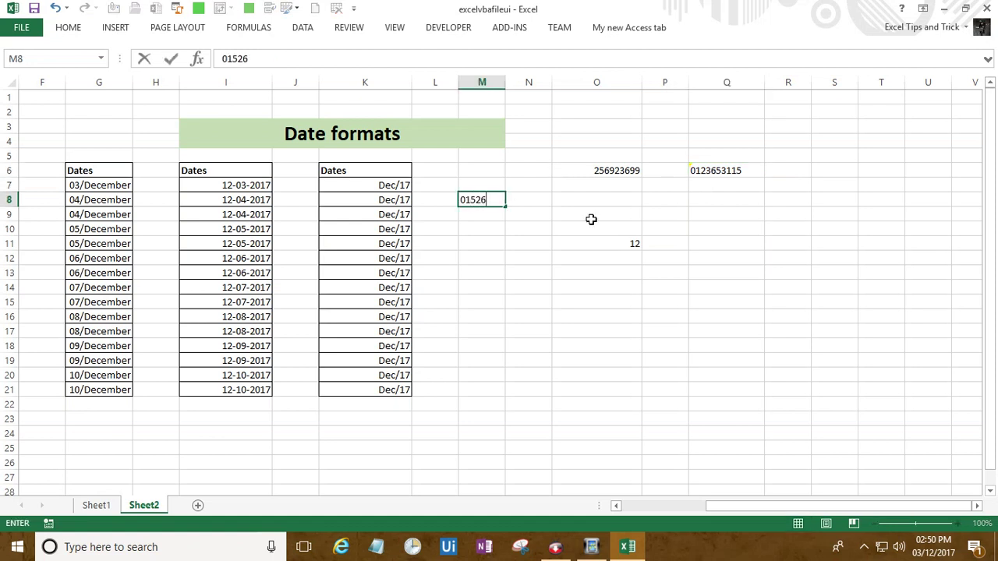
{"action": "type", "text": "3"}
{"action": "key", "text": "Escape"}
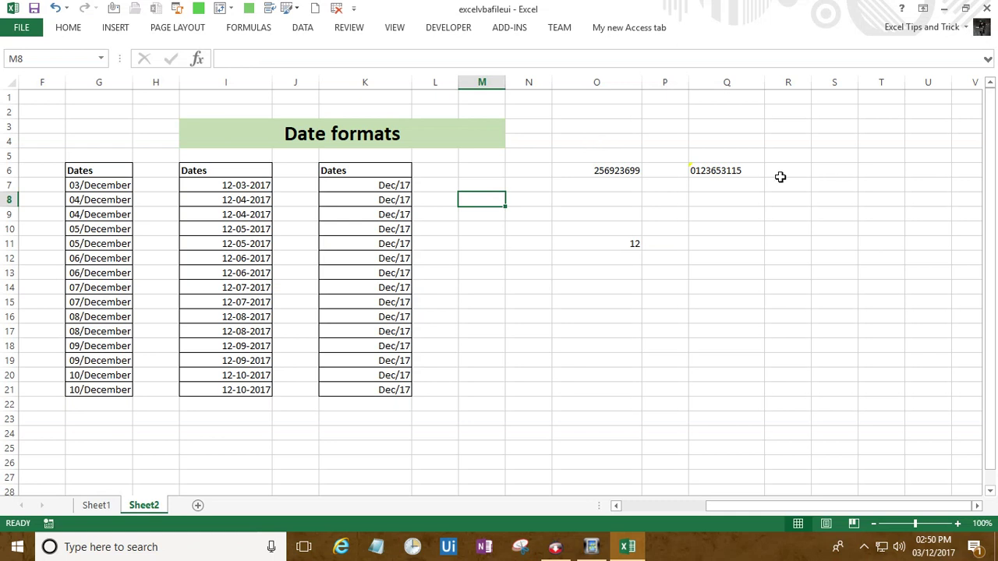
Step: Widen column Q substantially and column G to fit, then check the column G dates
{"action": "left_click", "coordinate": [616, 169]}
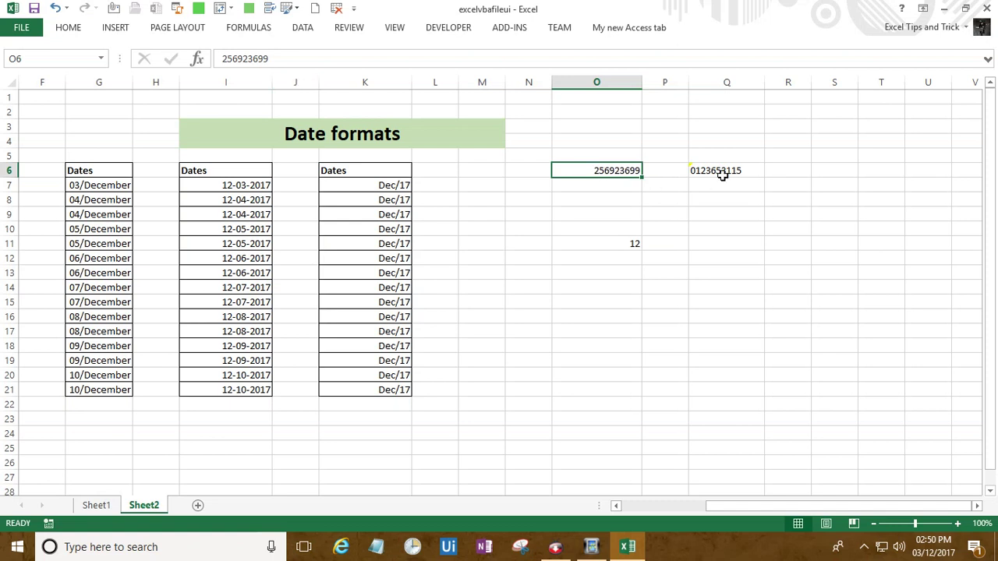
{"action": "left_click_drag", "start_coordinate": [764, 82], "coordinate": [888, 83]}
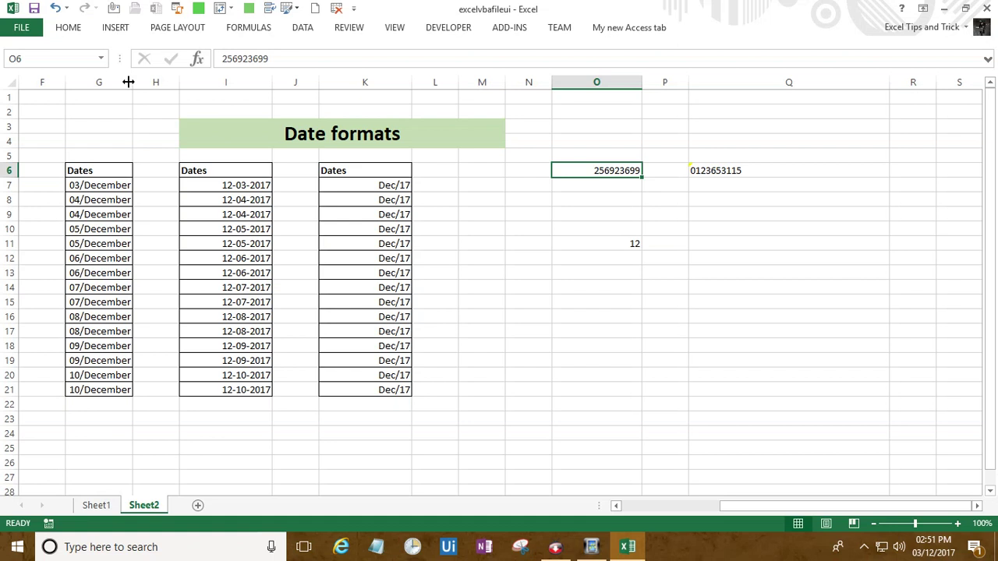
{"action": "left_click_drag", "start_coordinate": [133, 82], "coordinate": [203, 86]}
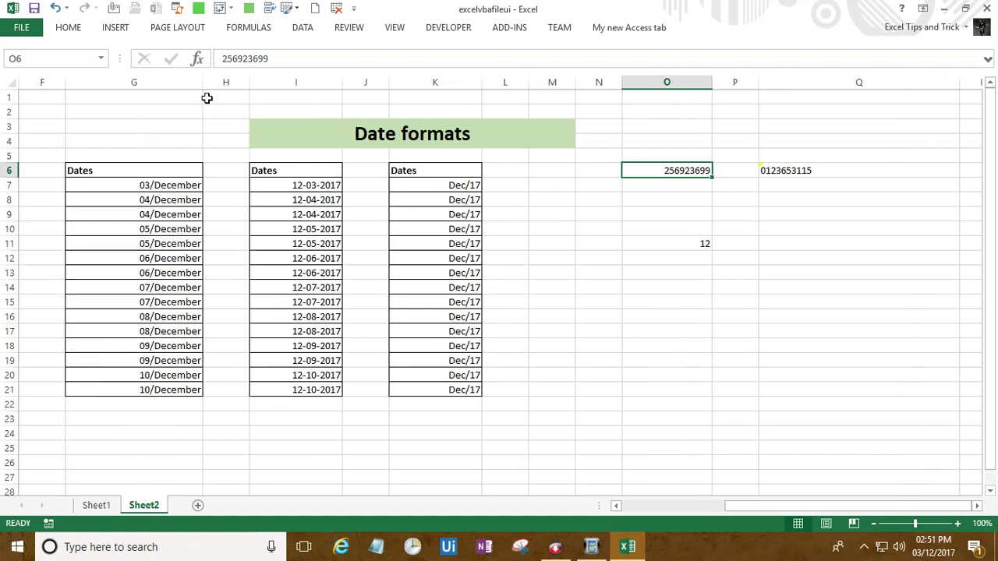
{"action": "left_click", "coordinate": [173, 186]}
{"action": "left_click", "coordinate": [176, 215]}
{"action": "key", "text": "Down"}
{"action": "key", "text": "Down"}
{"action": "key", "text": "Down"}
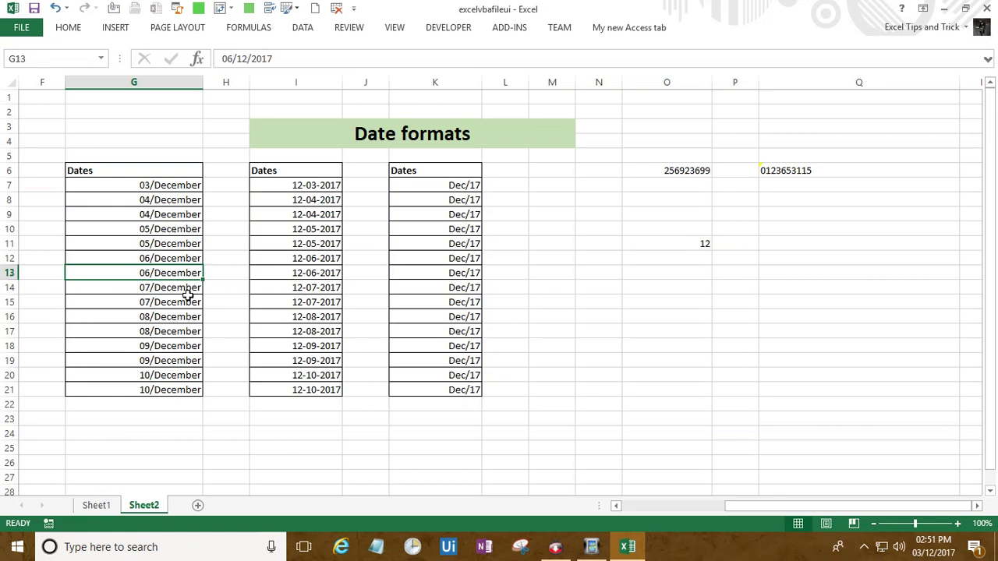
Step: Insert today's date in M7 with Ctrl+; and widen column M to 20
{"action": "left_click", "coordinate": [536, 179]}
{"action": "key", "text": "ctrl+semicolon"}
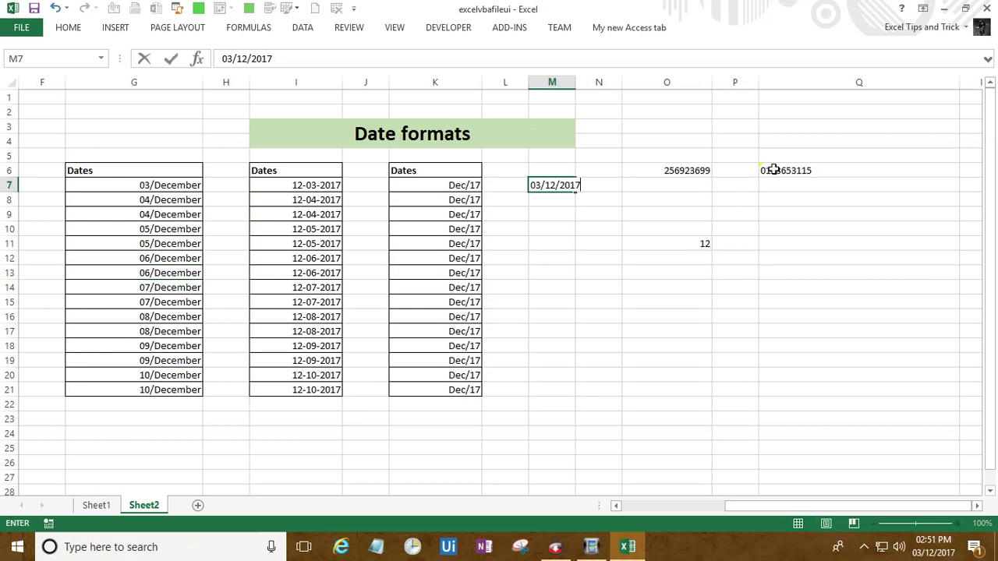
{"action": "left_click", "coordinate": [572, 81]}
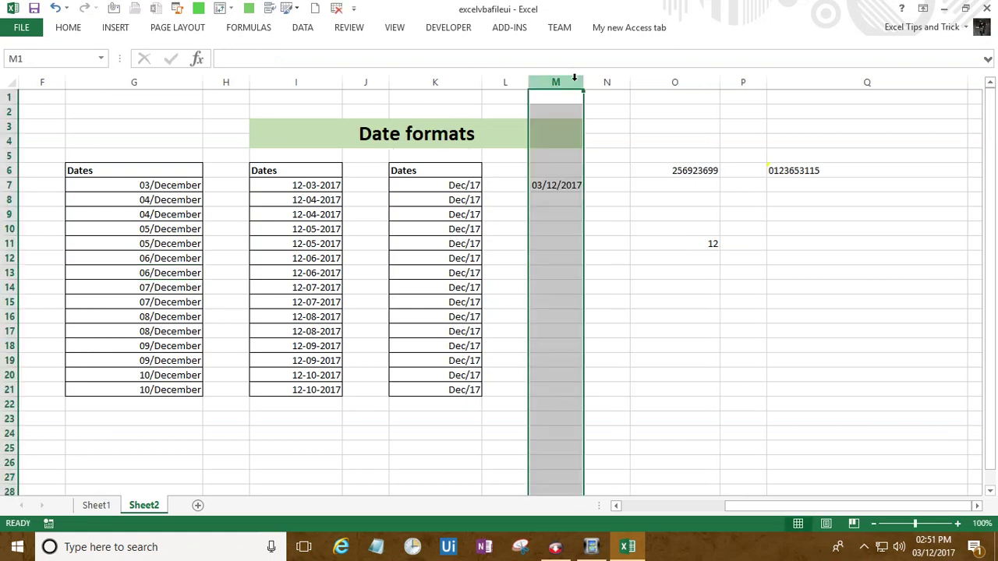
{"action": "left_click_drag", "start_coordinate": [576, 80], "coordinate": [636, 89]}
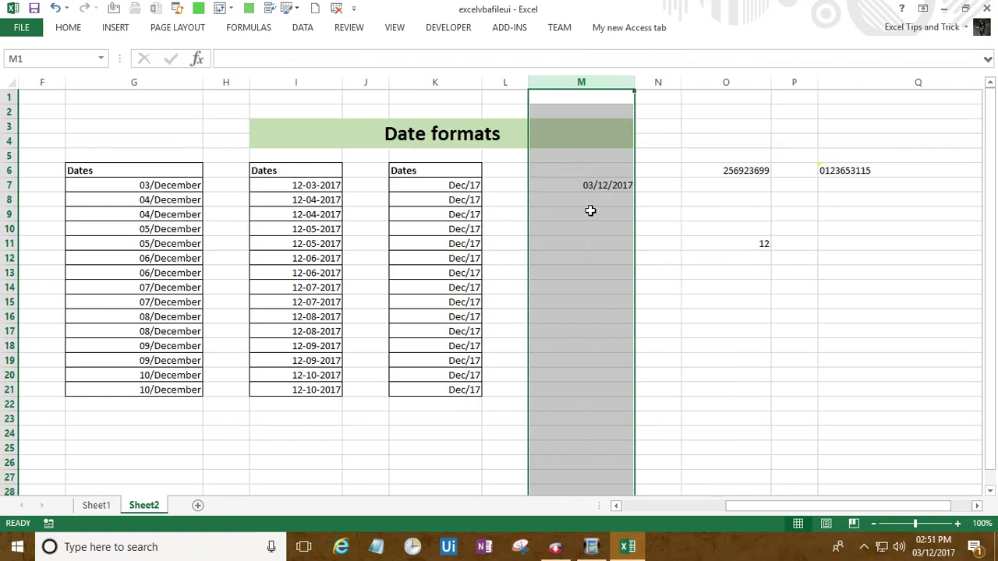
Step: Enter =M7+1 in M8 and fill it down to M20
{"action": "left_click", "coordinate": [622, 196]}
{"action": "type", "text": "="}
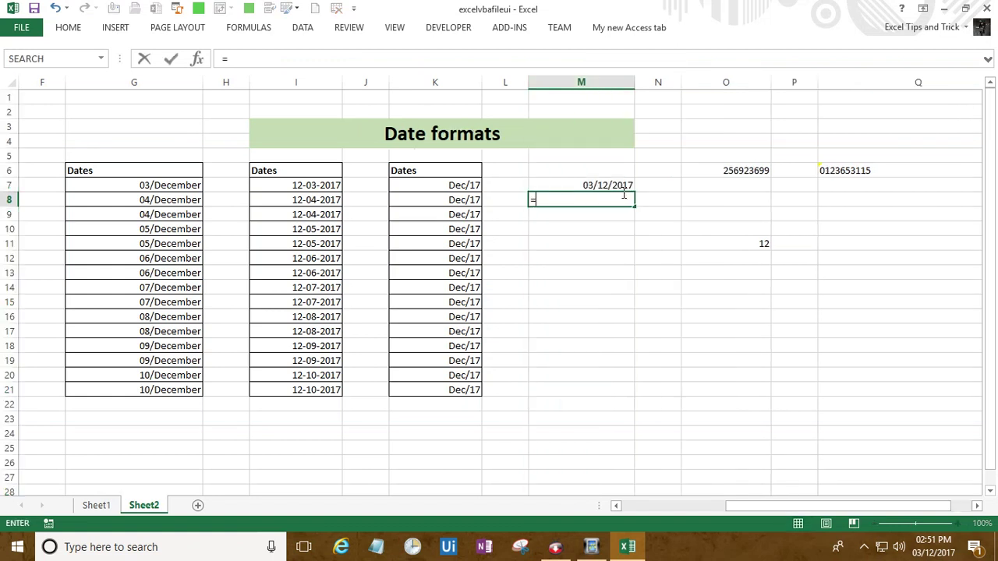
{"action": "key", "text": "Up"}
{"action": "type", "text": "+"}
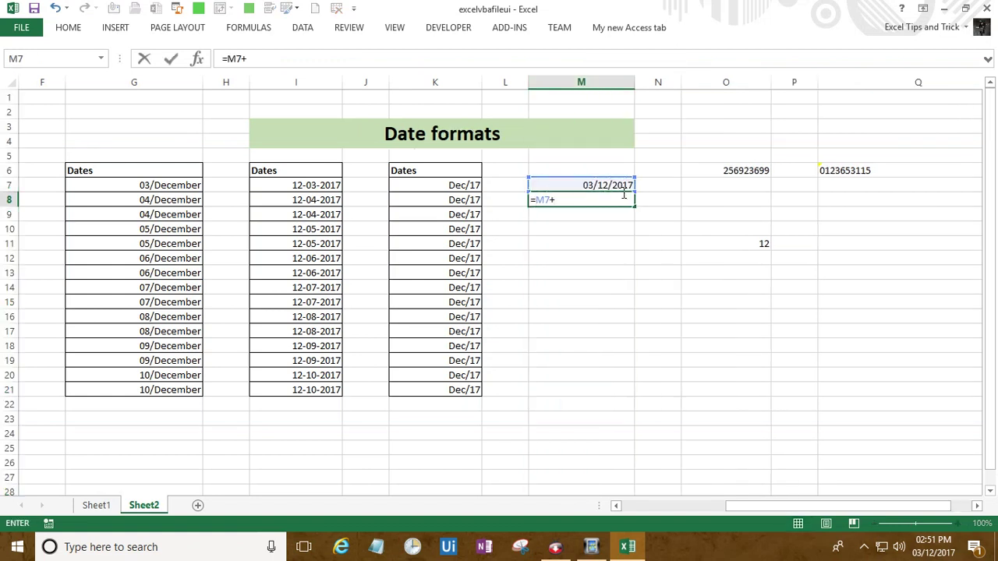
{"action": "type", "text": "1"}
{"action": "key", "text": "Return"}
{"action": "left_click", "coordinate": [624, 200]}
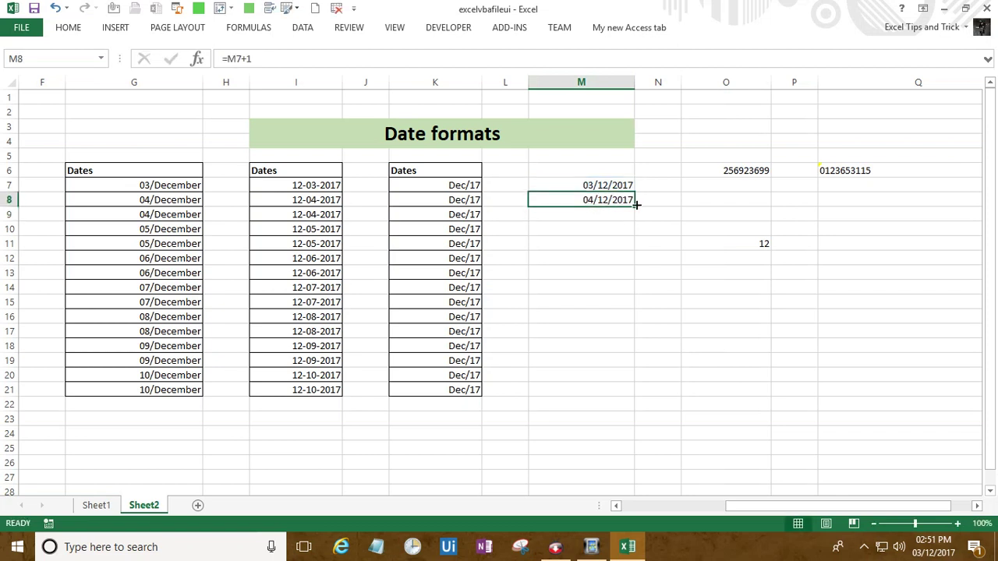
{"action": "left_click_drag", "start_coordinate": [634, 206], "coordinate": [630, 378]}
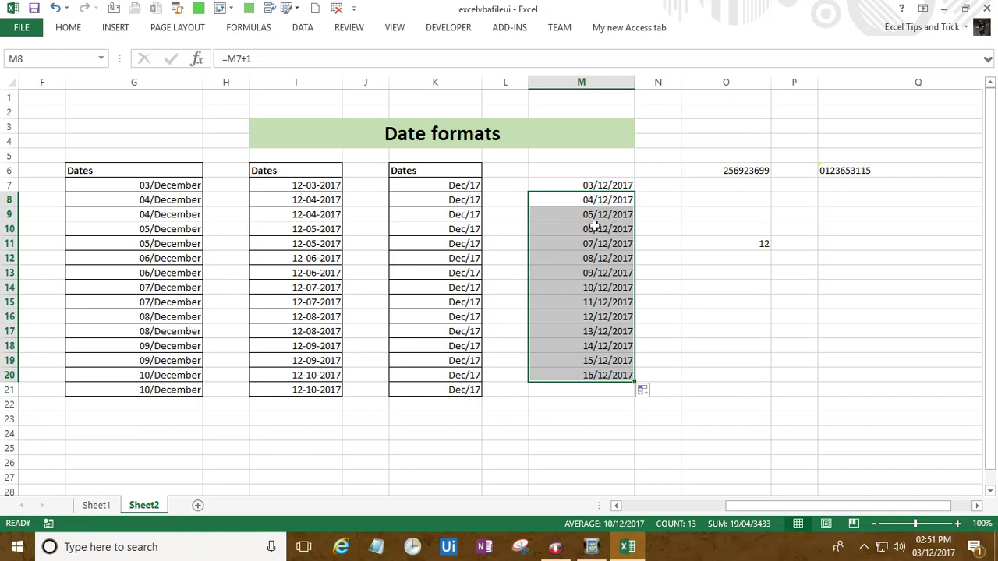
Step: Replace the M7:M20 formulas with pasted values and number formats
{"action": "left_click_drag", "start_coordinate": [604, 180], "coordinate": [609, 375]}
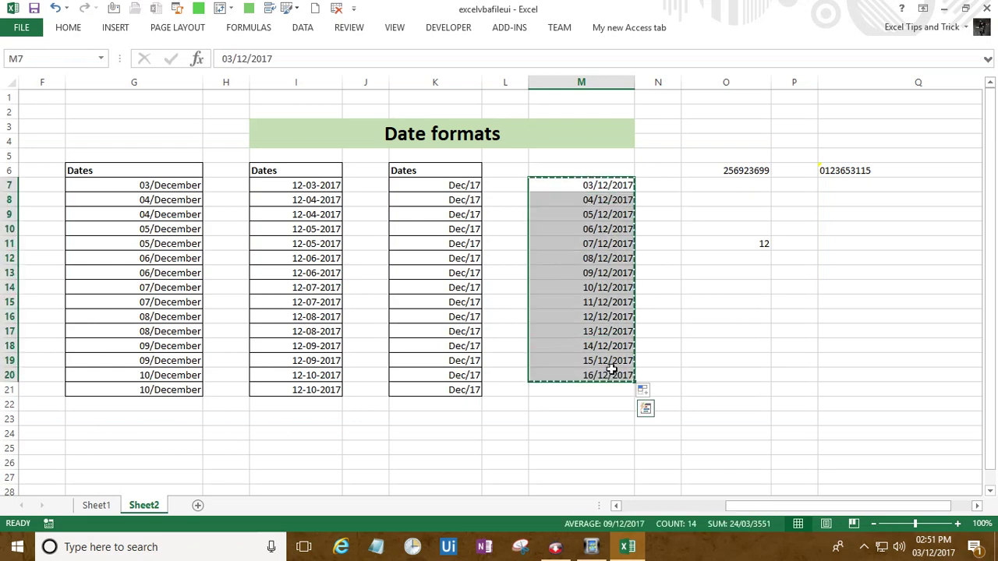
{"action": "key", "text": "ctrl+c"}
{"action": "key", "text": "alt"}
{"action": "key", "text": "h"}
{"action": "key", "text": "v"}
{"action": "key", "text": "s"}
{"action": "key", "text": "u"}
{"action": "key", "text": "Return"}
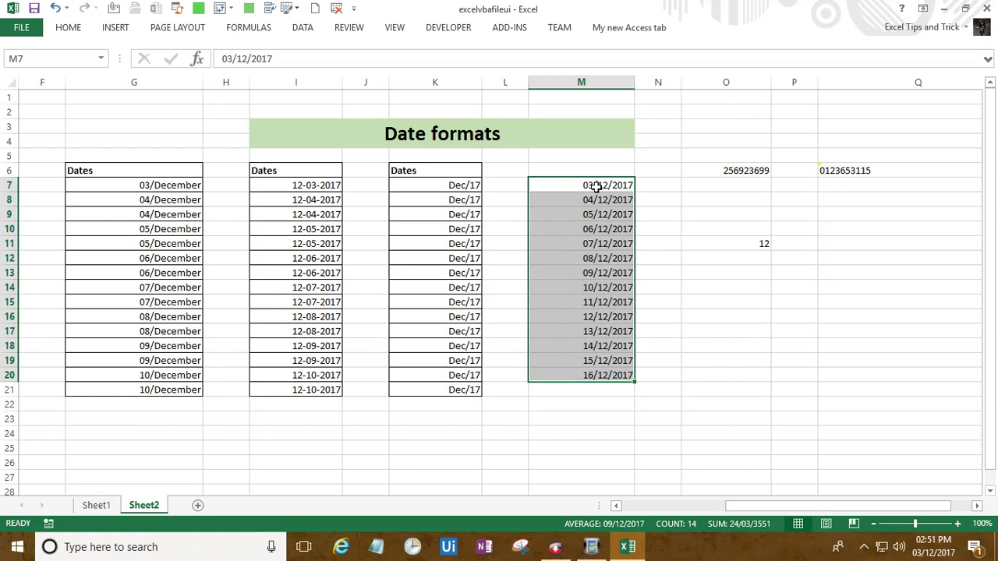
{"action": "left_click", "coordinate": [654, 209]}
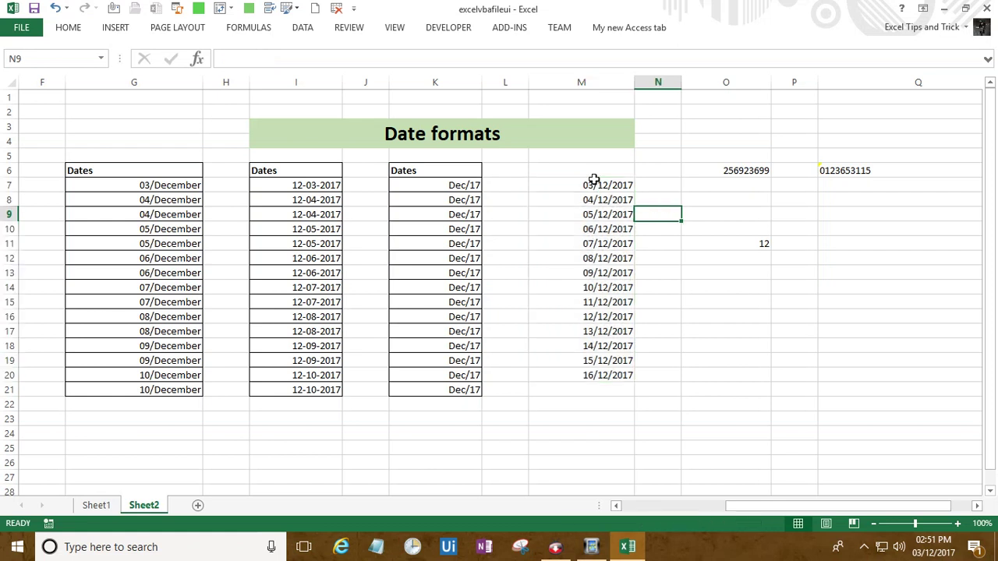
{"action": "left_click_drag", "start_coordinate": [590, 184], "coordinate": [597, 376]}
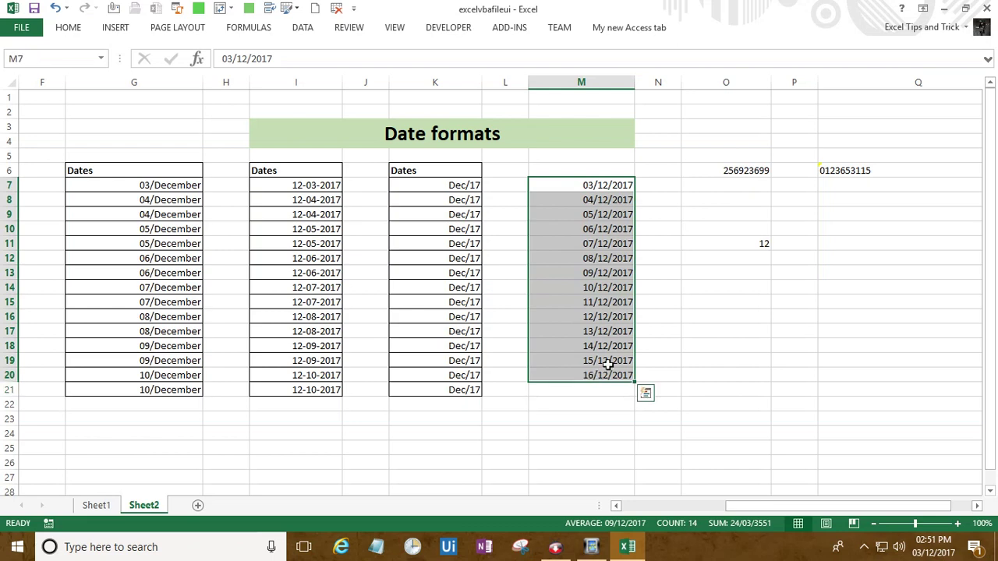
Step: Run Text to Columns on M7:M20 with Tab unticked and Text column format
{"action": "left_click", "coordinate": [62, 29]}
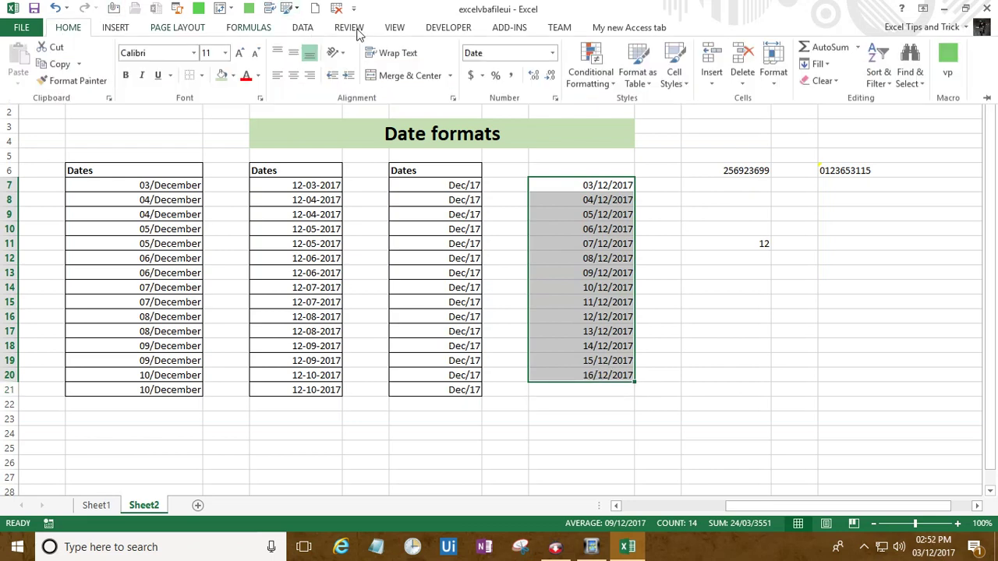
{"action": "left_click", "coordinate": [304, 29]}
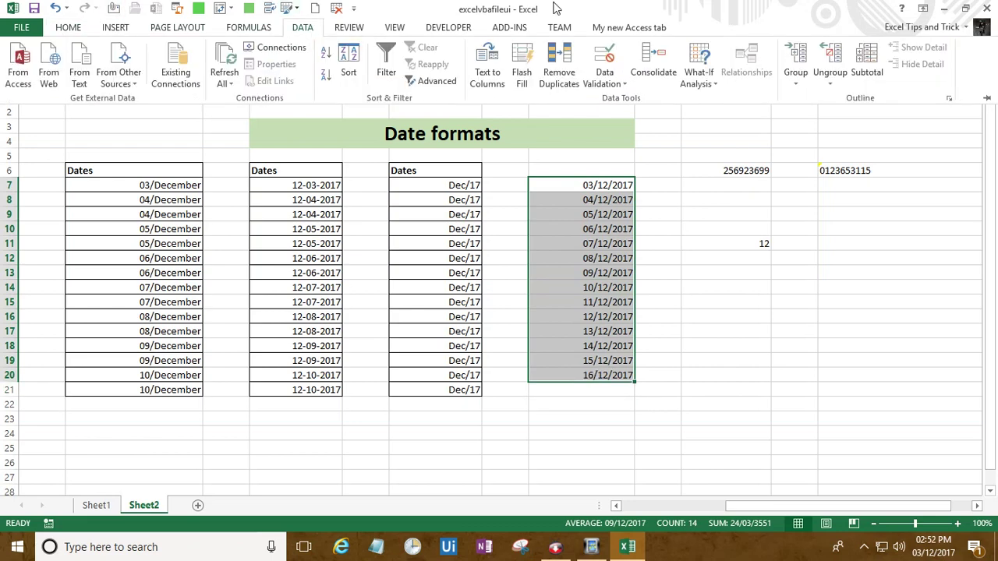
{"action": "left_click", "coordinate": [495, 75]}
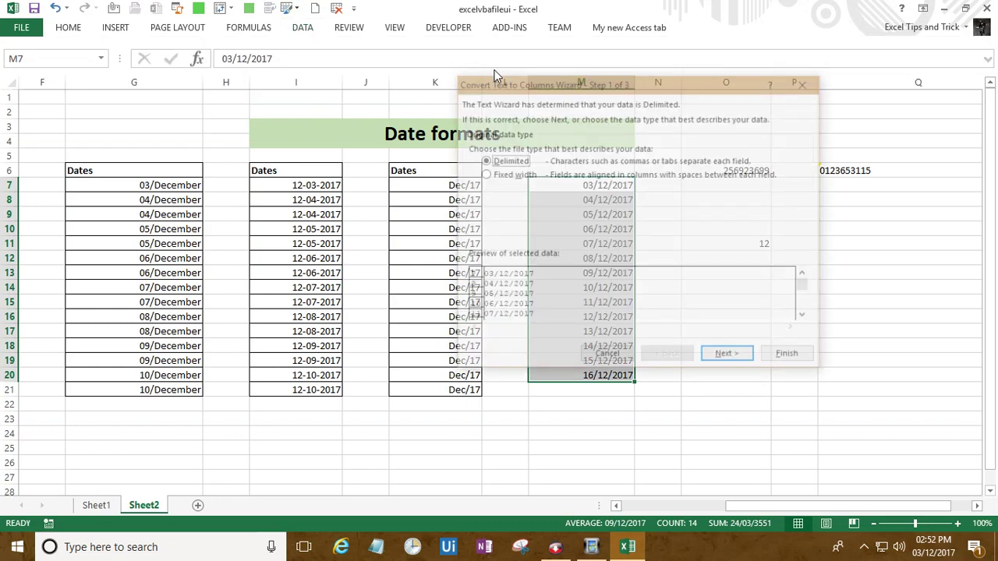
{"action": "mouse_move", "coordinate": [507, 78]}
{"action": "left_mouse_down"}
{"action": "mouse_move", "coordinate": [195, 53]}
{"action": "mouse_move", "coordinate": [206, 53]}
{"action": "left_mouse_up"}
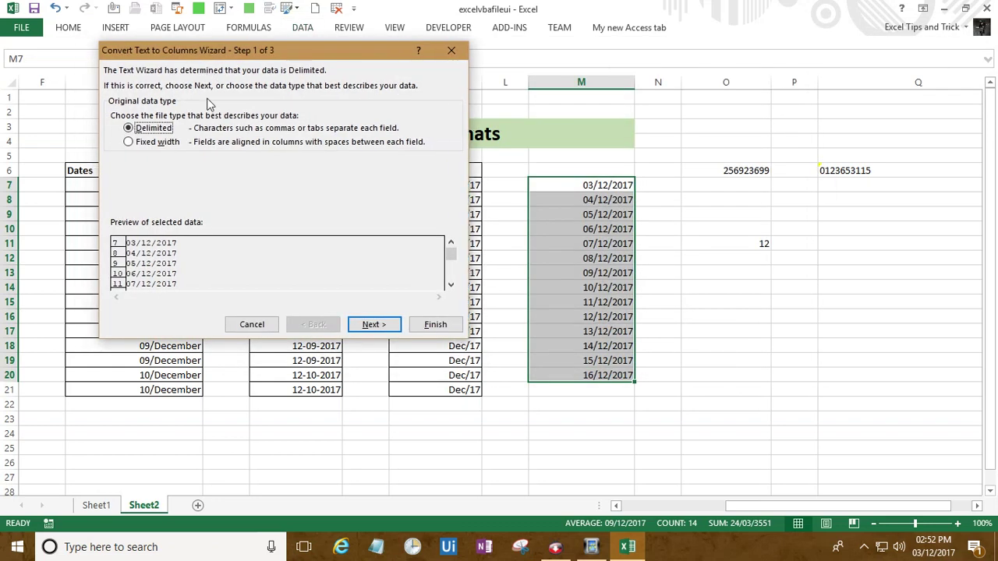
{"action": "left_click", "coordinate": [375, 325]}
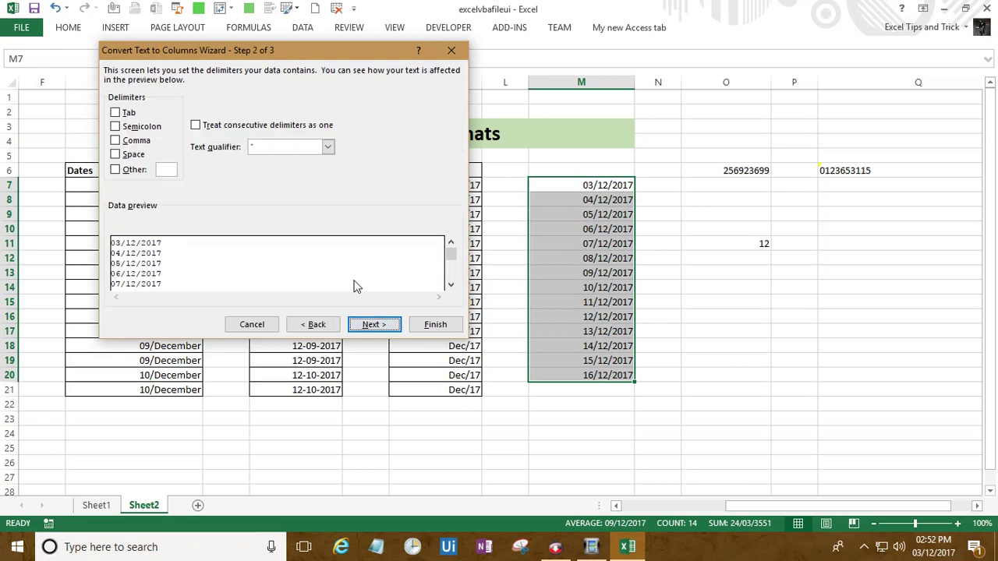
{"action": "left_click", "coordinate": [115, 112]}
{"action": "left_click", "coordinate": [380, 325]}
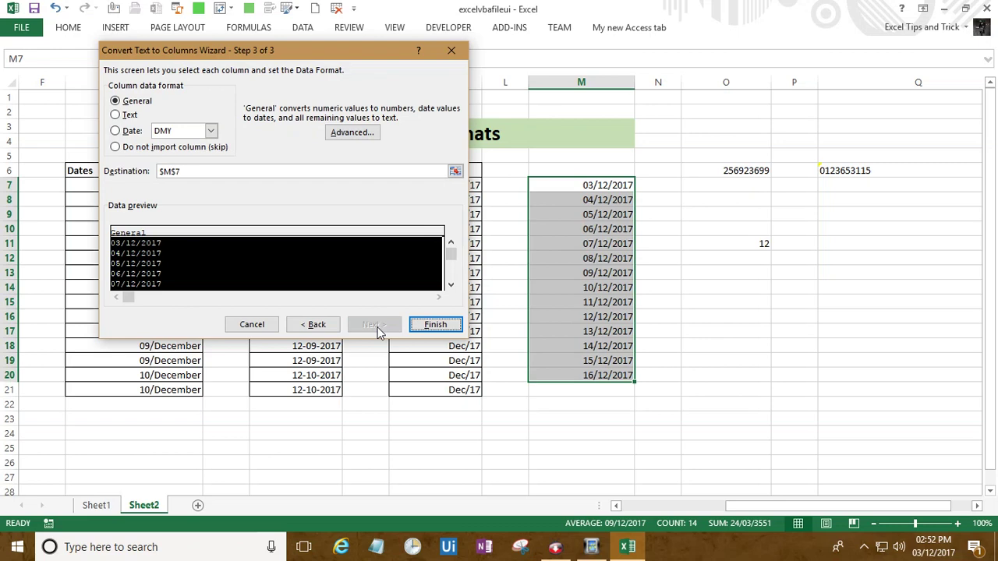
{"action": "left_click", "coordinate": [117, 116]}
{"action": "left_click", "coordinate": [433, 326]}
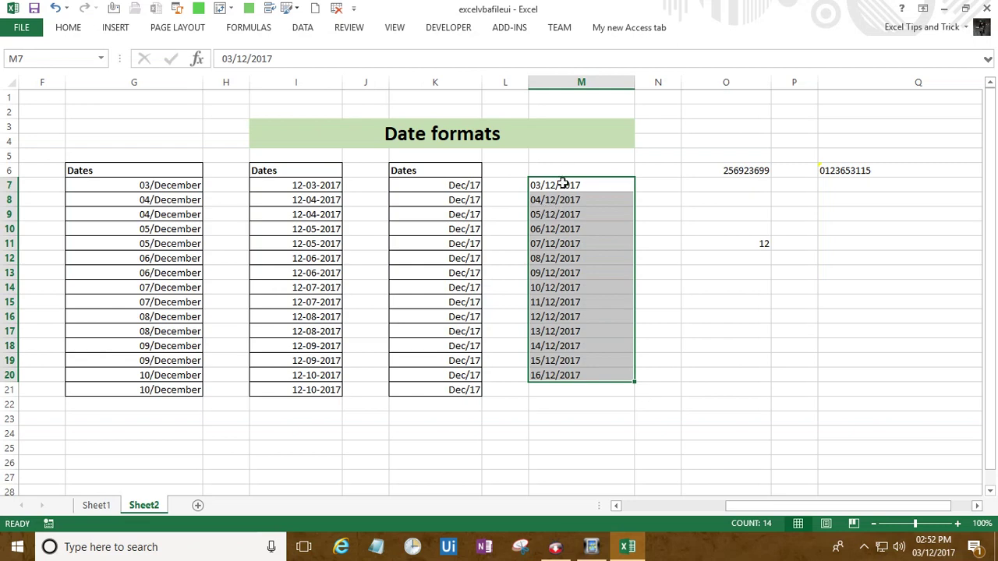
{"action": "left_click", "coordinate": [563, 185]}
{"action": "key", "text": "Down"}
{"action": "key", "text": "Down"}
{"action": "key", "text": "Down"}
{"action": "key", "text": "Down"}
{"action": "key", "text": "Down"}
{"action": "key", "text": "Down"}
{"action": "key", "text": "Down"}
{"action": "key", "text": "Down"}
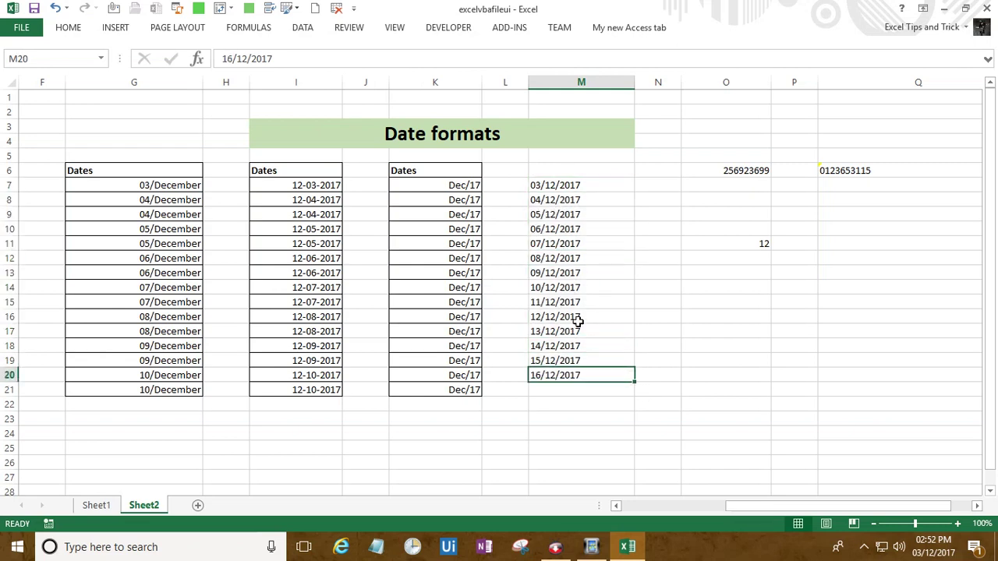
Step: Select the numbers in O6:O19, including 256923699 and 12
{"action": "key", "text": "Up"}
{"action": "key", "text": "Up"}
{"action": "key", "text": "Up"}
{"action": "left_click", "coordinate": [755, 170]}
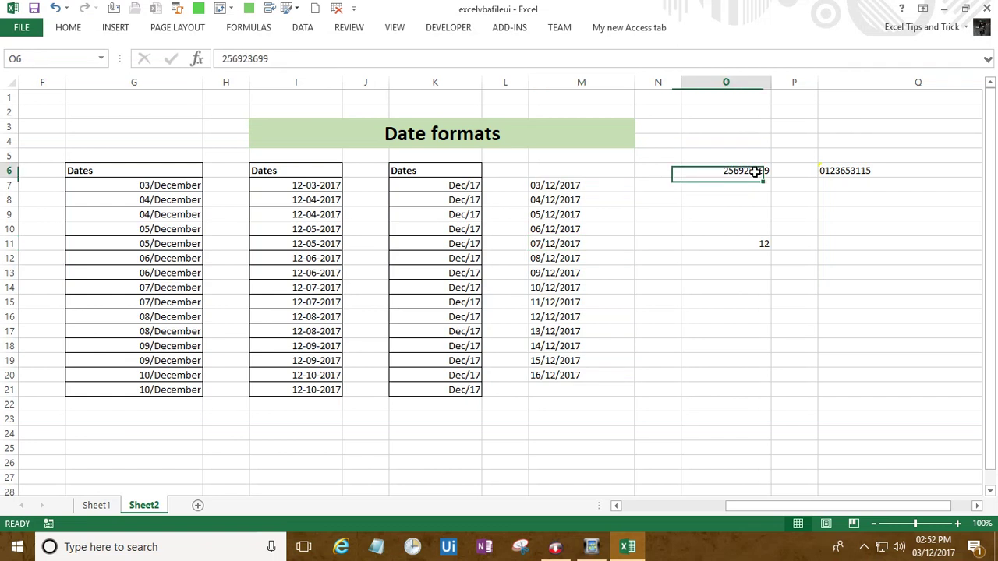
{"action": "left_click", "coordinate": [719, 247]}
{"action": "left_click", "coordinate": [725, 170]}
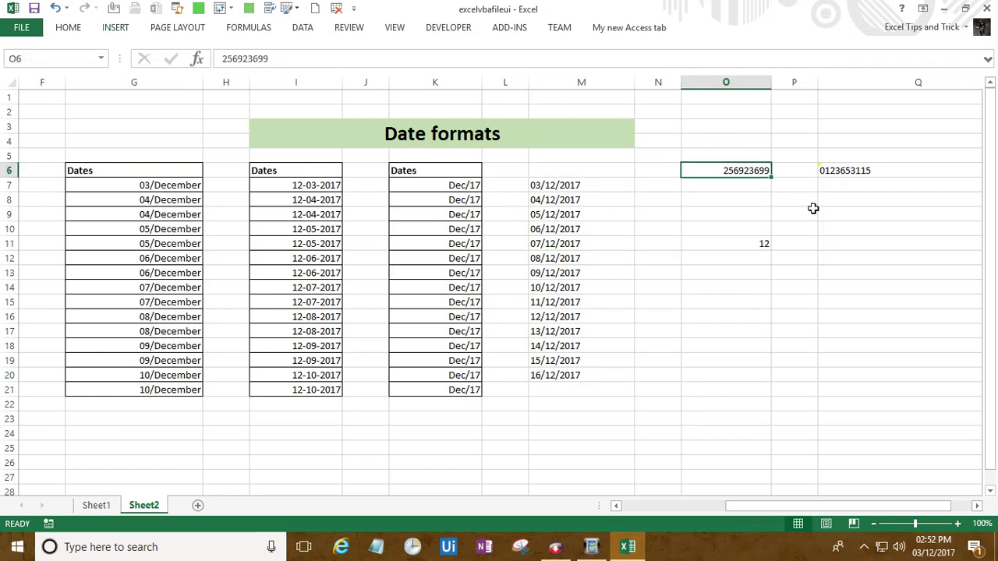
{"action": "left_click", "coordinate": [717, 359], "text": "shift"}
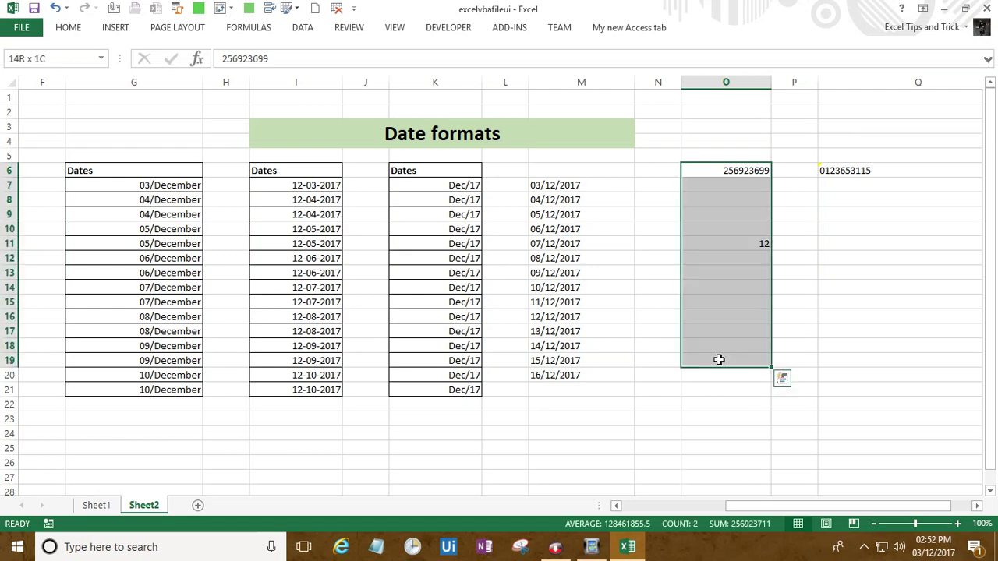
Step: Run Text to Columns on the range with Text as the column data format
{"action": "left_click", "coordinate": [304, 28]}
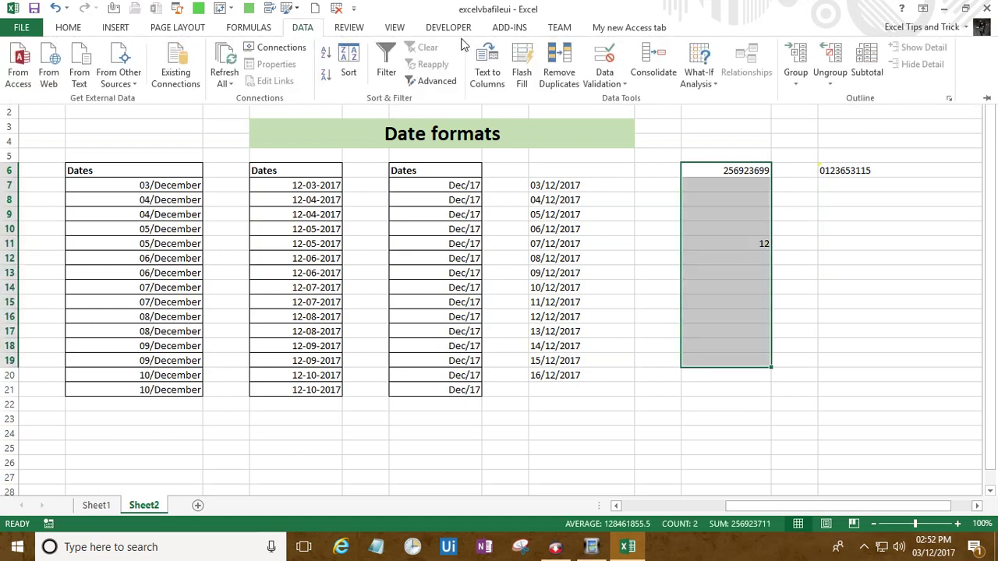
{"action": "key", "text": "Escape"}
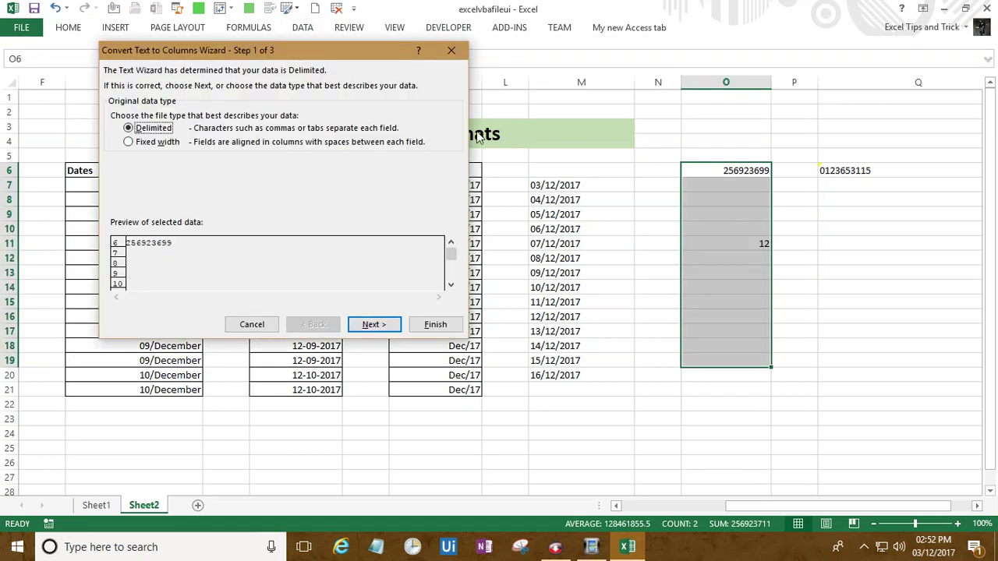
{"action": "left_click", "coordinate": [381, 328]}
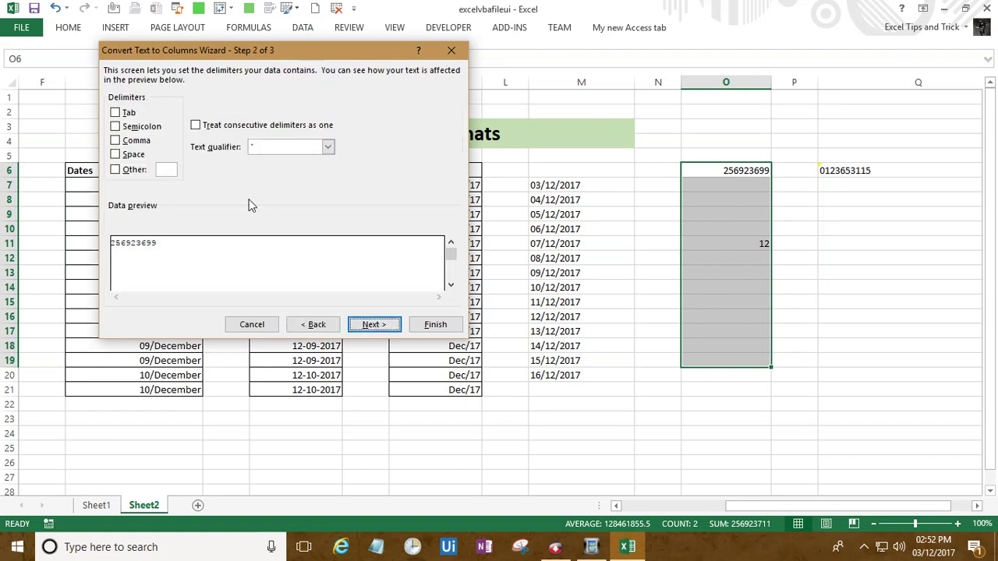
{"action": "left_click", "coordinate": [371, 325]}
{"action": "left_click", "coordinate": [115, 115]}
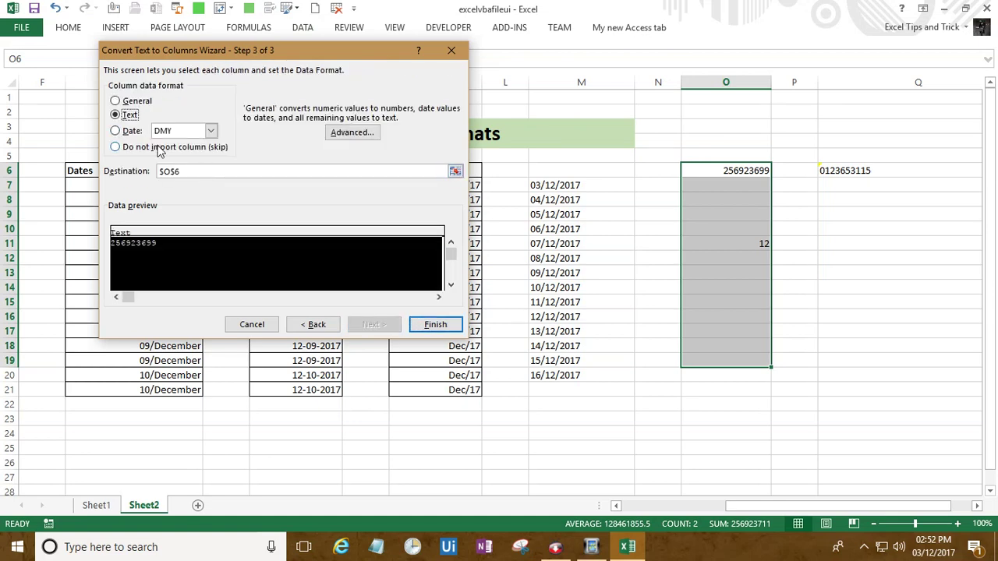
{"action": "left_click", "coordinate": [425, 326]}
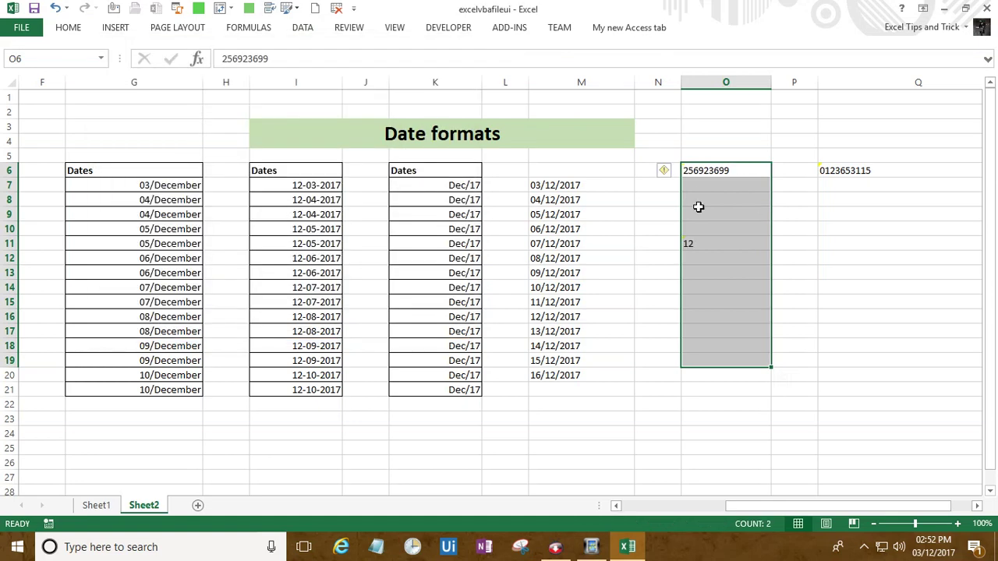
{"action": "left_click", "coordinate": [700, 200]}
Step: Enter 0231233 in O8 and see that the leading zero is dropped
{"action": "type", "text": "02"}
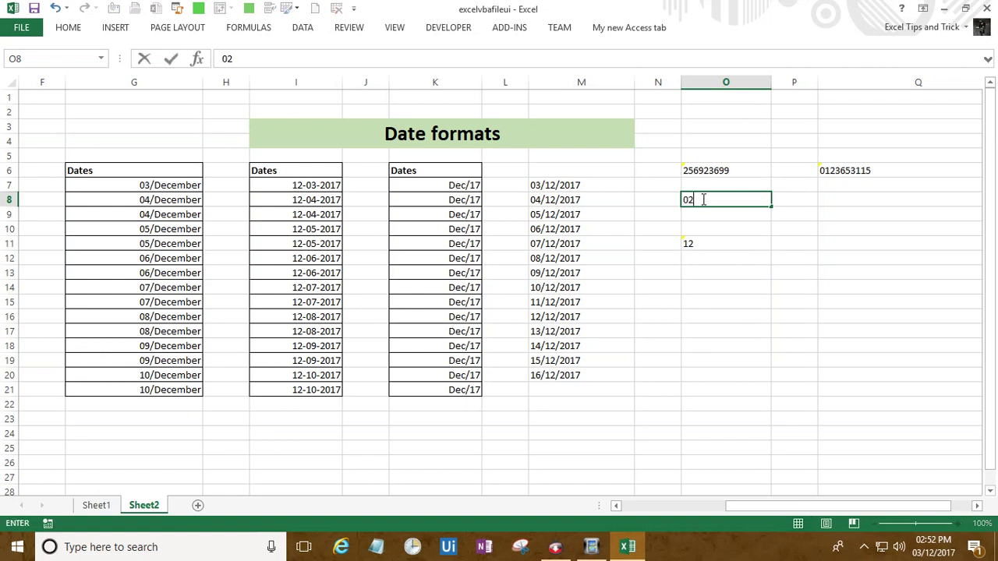
{"action": "type", "text": "31233"}
{"action": "key", "text": "ctrl+Return"}
{"action": "key", "text": "Return"}
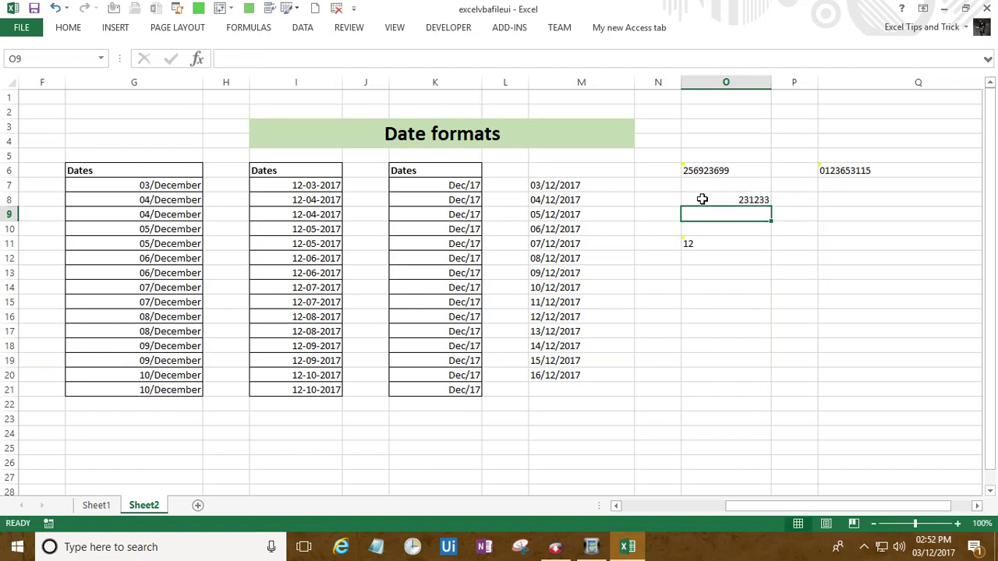
{"action": "left_click", "coordinate": [703, 199]}
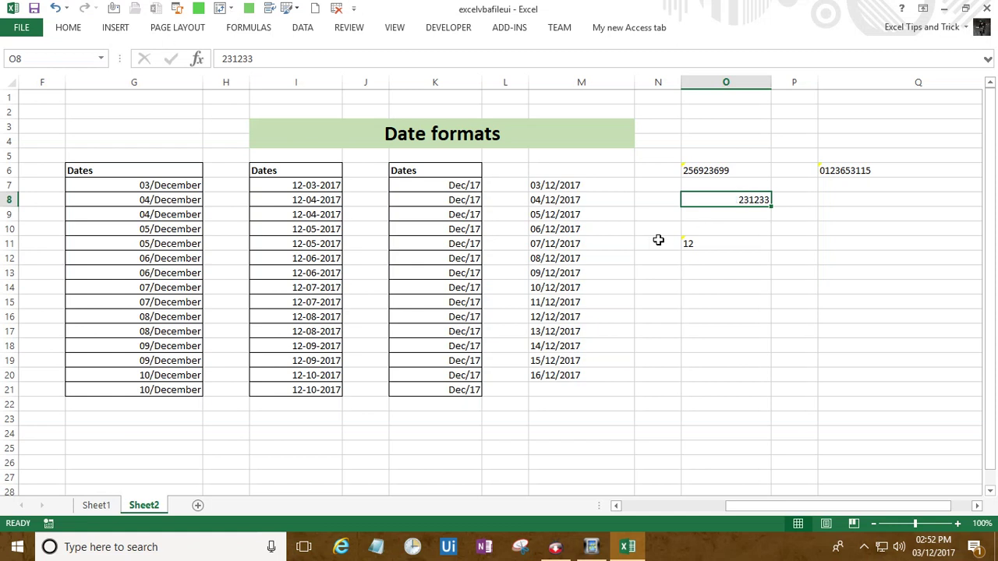
{"action": "key", "text": "Down"}
{"action": "key", "text": "Down"}
Step: Re-enter O8 as '02363333 so the leading zero stays as text
{"action": "left_click", "coordinate": [719, 197]}
{"action": "type", "text": "'"}
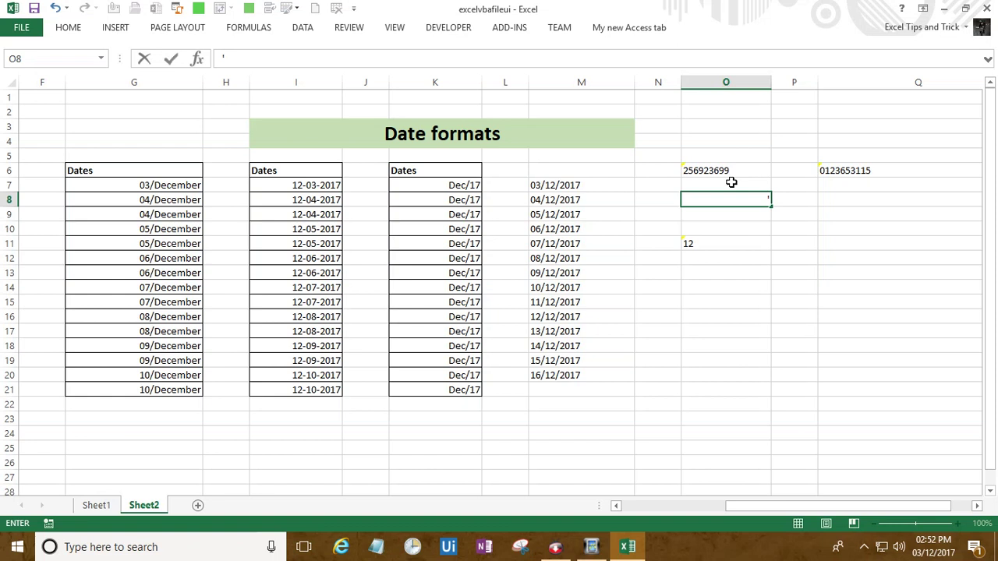
{"action": "type", "text": "02363333"}
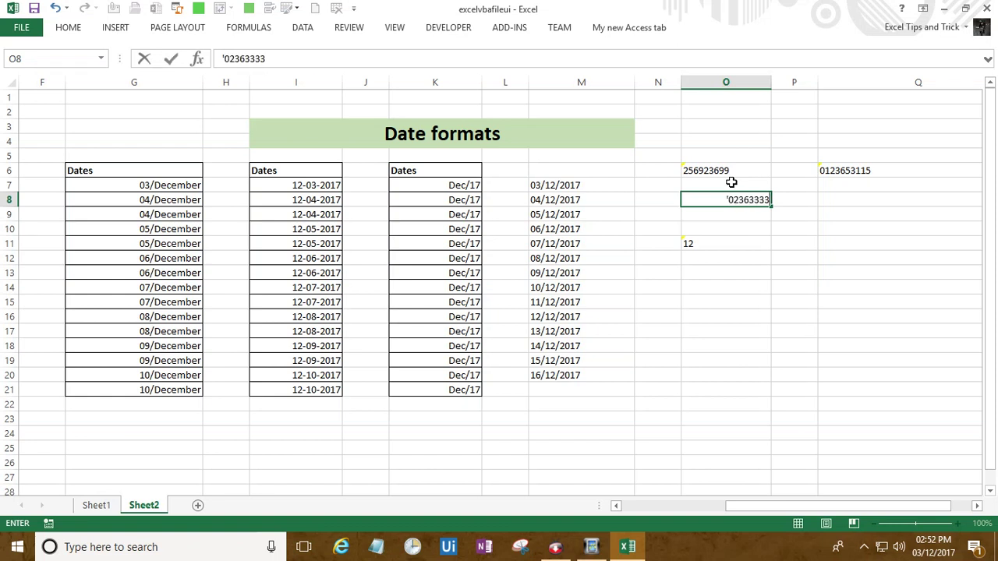
{"action": "key", "text": "Return"}
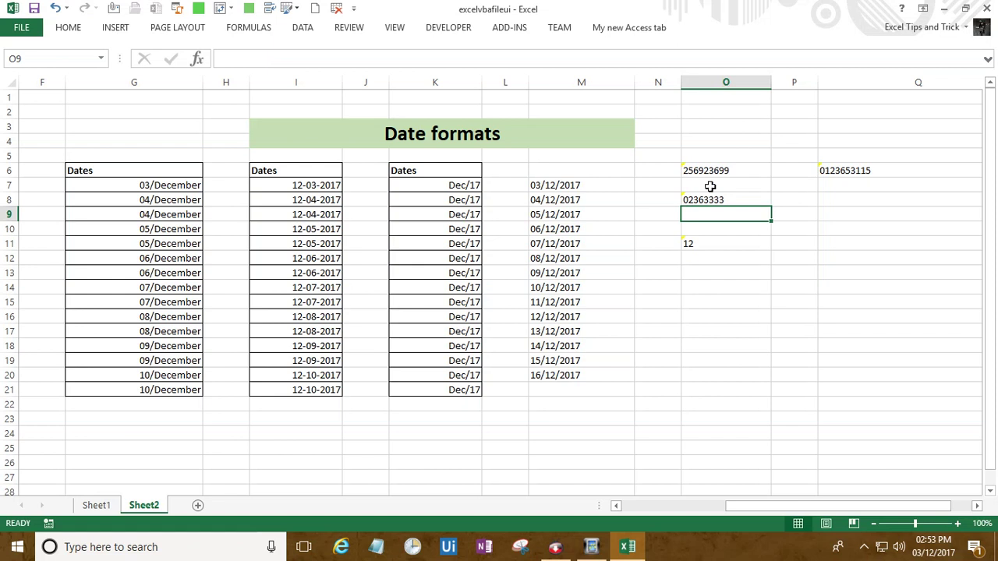
{"action": "left_click_drag", "start_coordinate": [557, 187], "coordinate": [569, 374]}
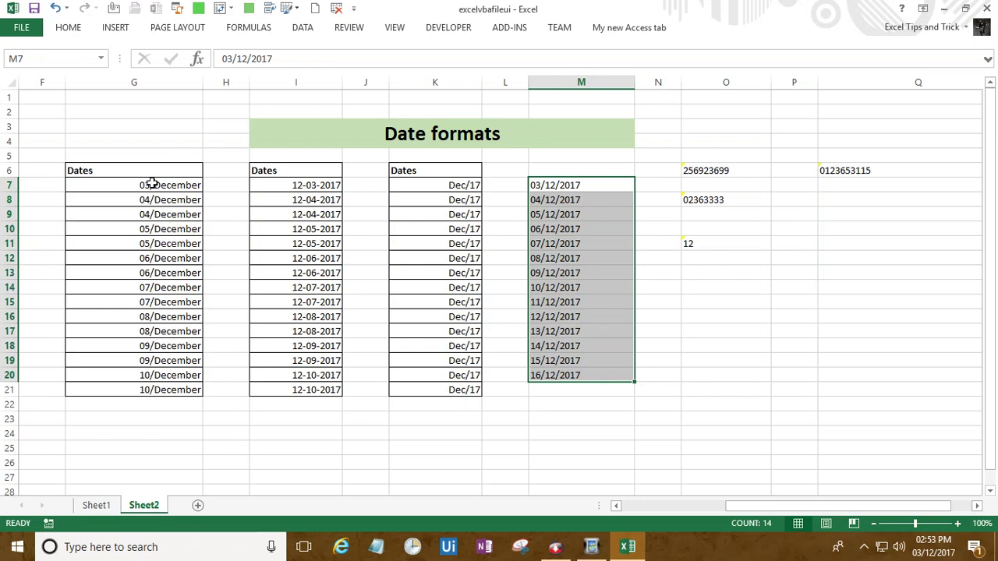
Step: Copy the Dec/17 dates from K7:K21, paste them at P6, and widen column P
{"action": "left_click_drag", "start_coordinate": [150, 185], "coordinate": [159, 401]}
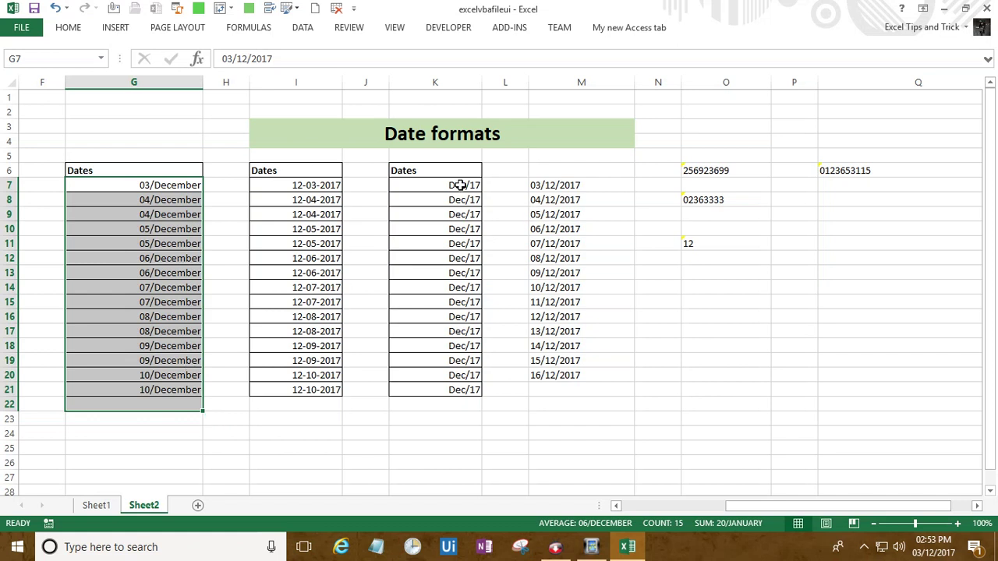
{"action": "left_click_drag", "start_coordinate": [456, 187], "coordinate": [457, 375]}
{"action": "key", "text": "ctrl+c"}
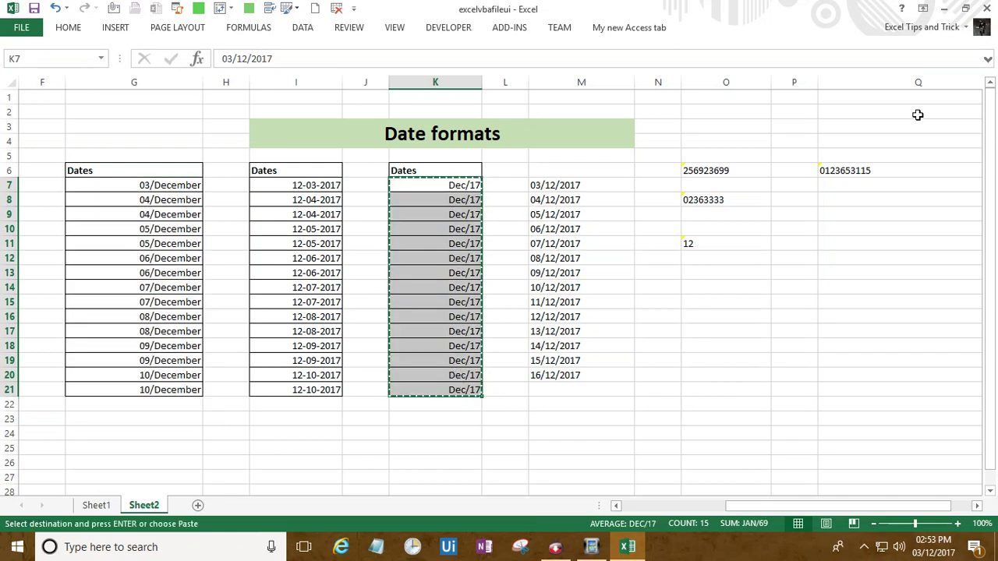
{"action": "left_click", "coordinate": [804, 169]}
{"action": "key", "text": "ctrl+v"}
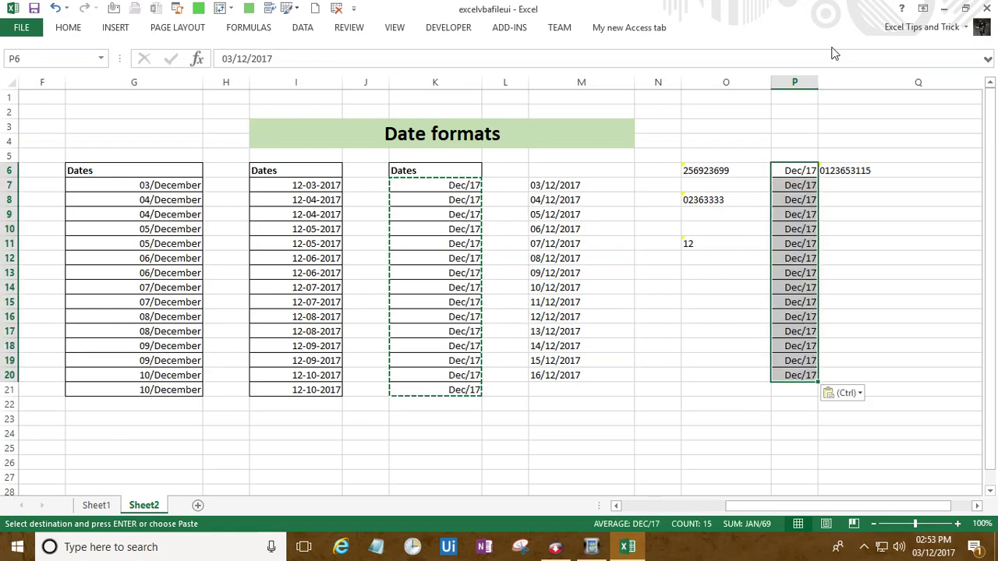
{"action": "left_click_drag", "start_coordinate": [818, 82], "coordinate": [833, 83]}
Step: Apply the custom format yyyy/mmmm/dd to the pasted dates in P6:P20 and widen column P
{"action": "right_click", "coordinate": [802, 204]}
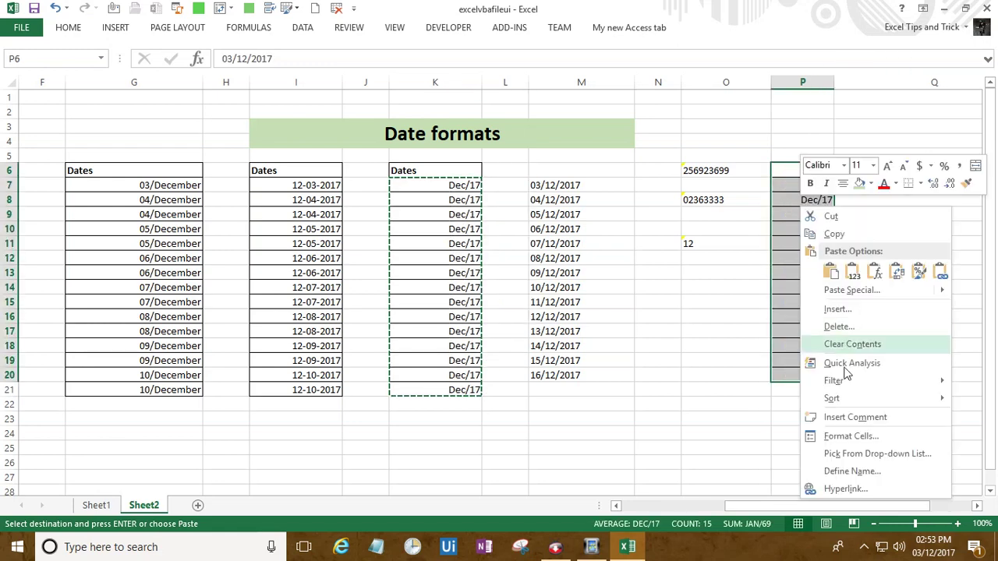
{"action": "left_click", "coordinate": [851, 436]}
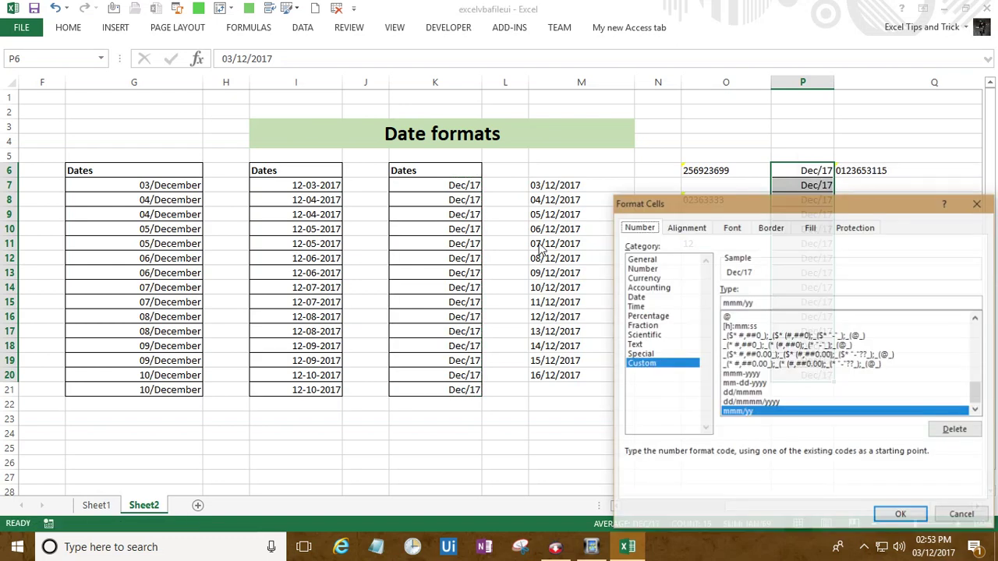
{"action": "mouse_move", "coordinate": [782, 201]}
{"action": "left_mouse_down"}
{"action": "mouse_move", "coordinate": [44, 88]}
{"action": "mouse_move", "coordinate": [206, 83]}
{"action": "left_mouse_up"}
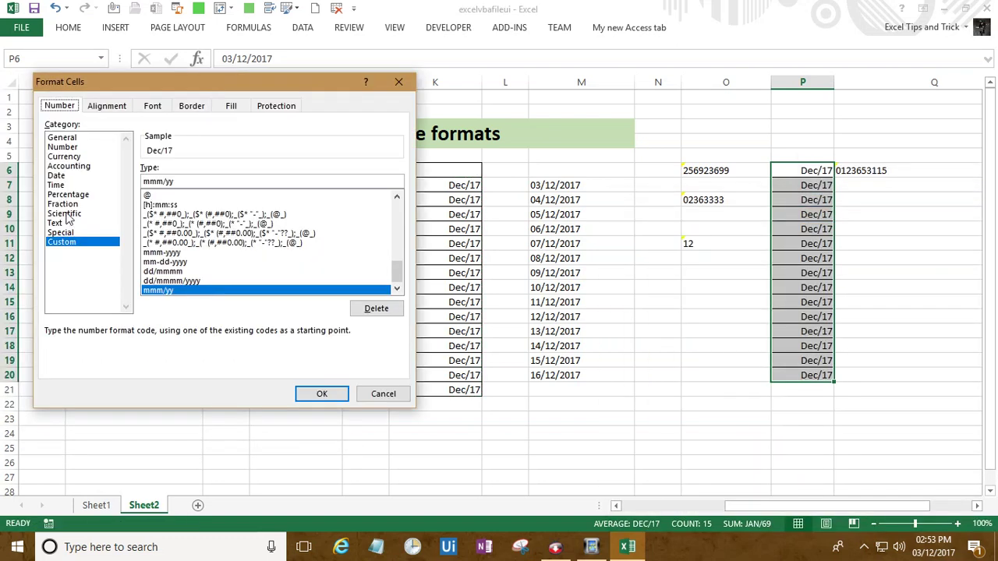
{"action": "key", "text": "alt+t"}
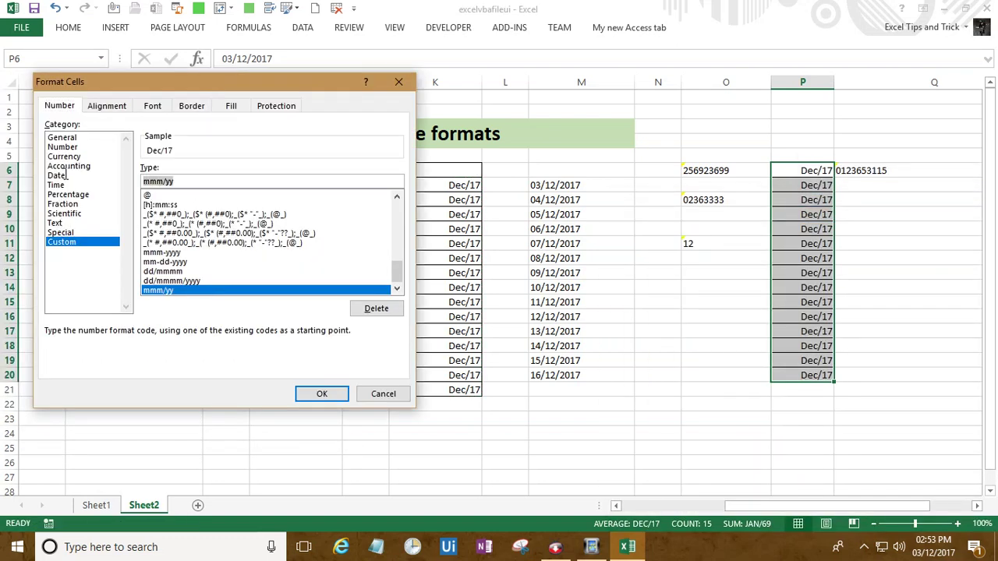
{"action": "type", "text": "yyyy"}
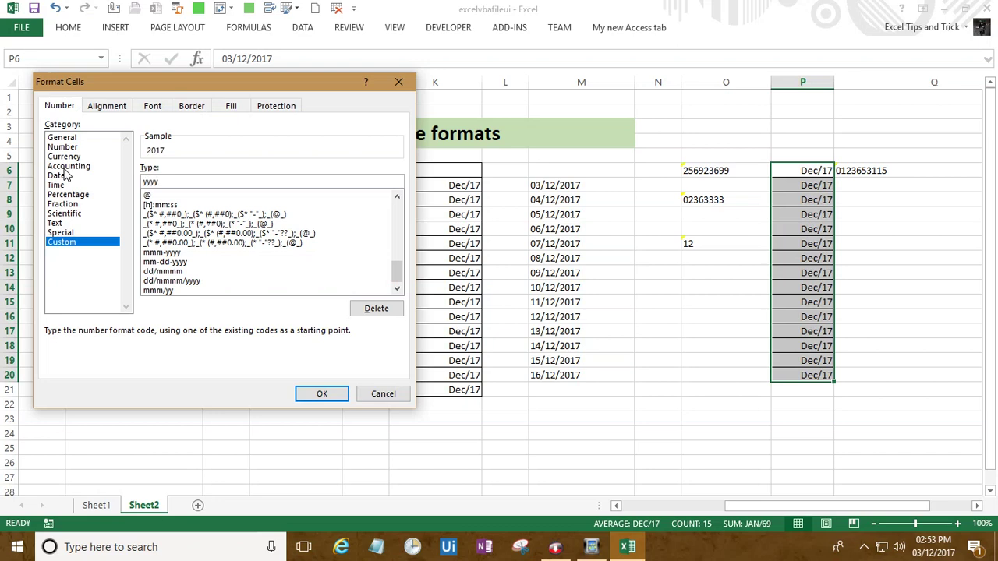
{"action": "type", "text": "/mmm"}
{"action": "type", "text": "m/dd"}
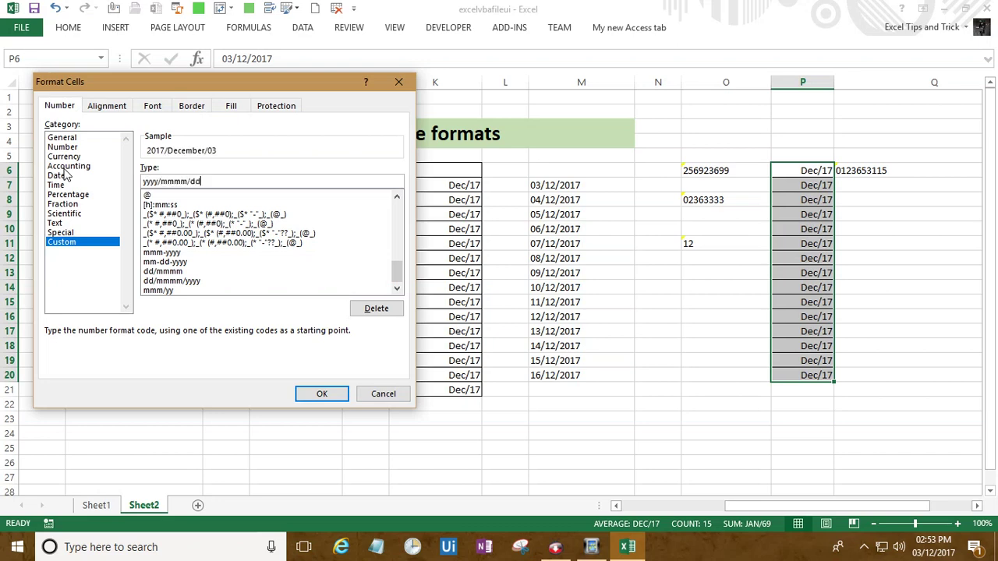
{"action": "key", "text": "Return"}
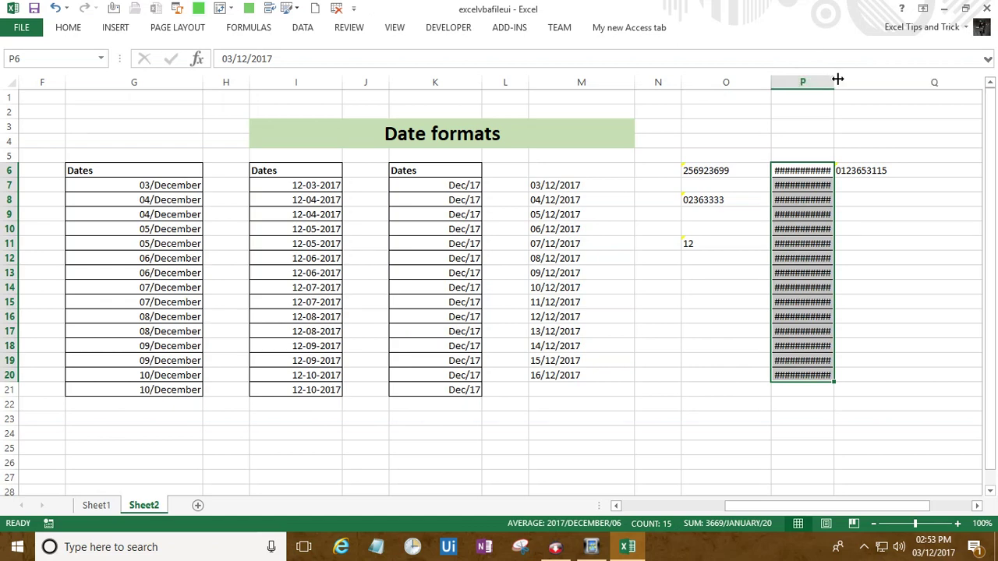
{"action": "left_click_drag", "start_coordinate": [838, 82], "coordinate": [877, 82]}
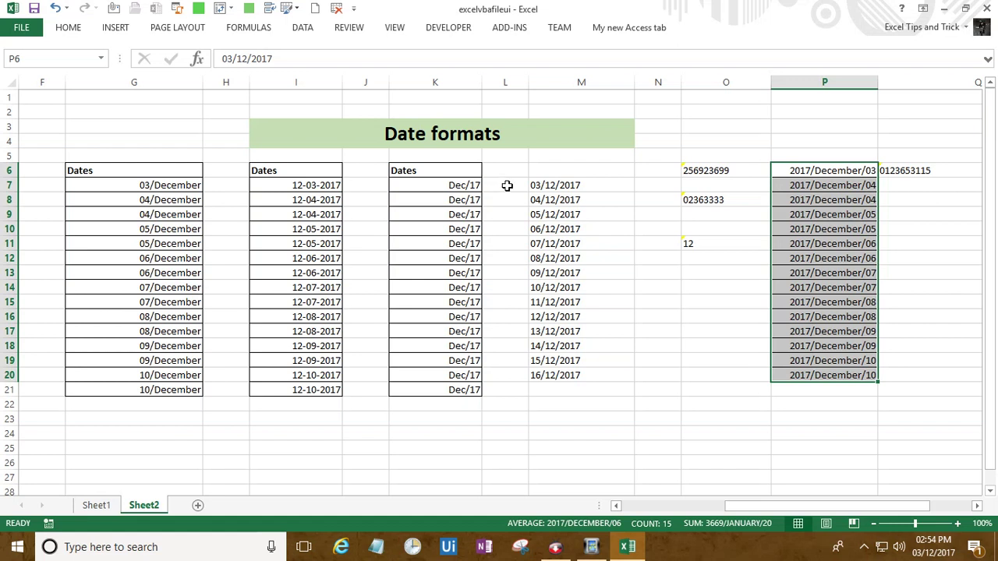
Step: Click in the worksheet and then on the ribbon
{"action": "left_click", "coordinate": [591, 547]}
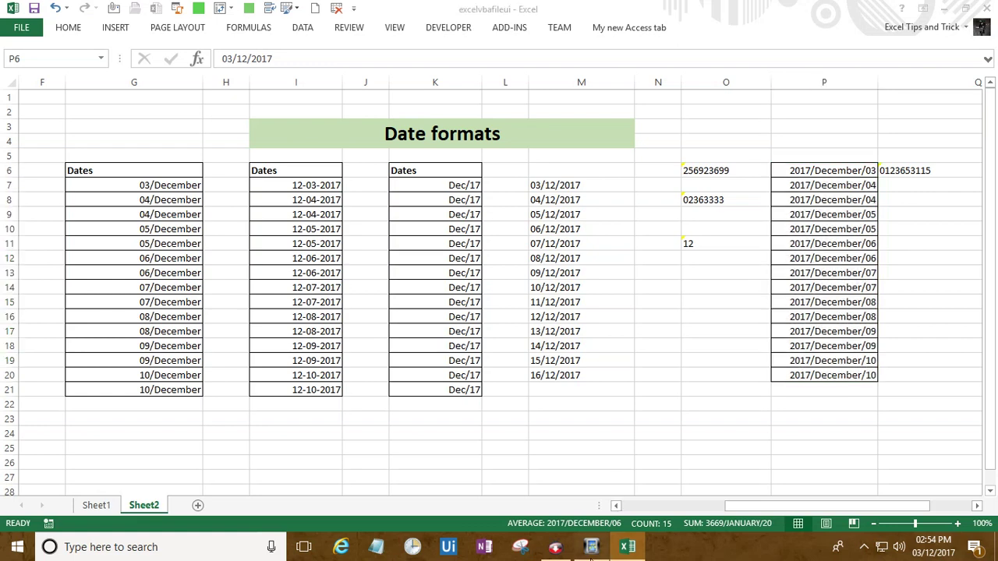
{"action": "left_click", "coordinate": [189, 41]}
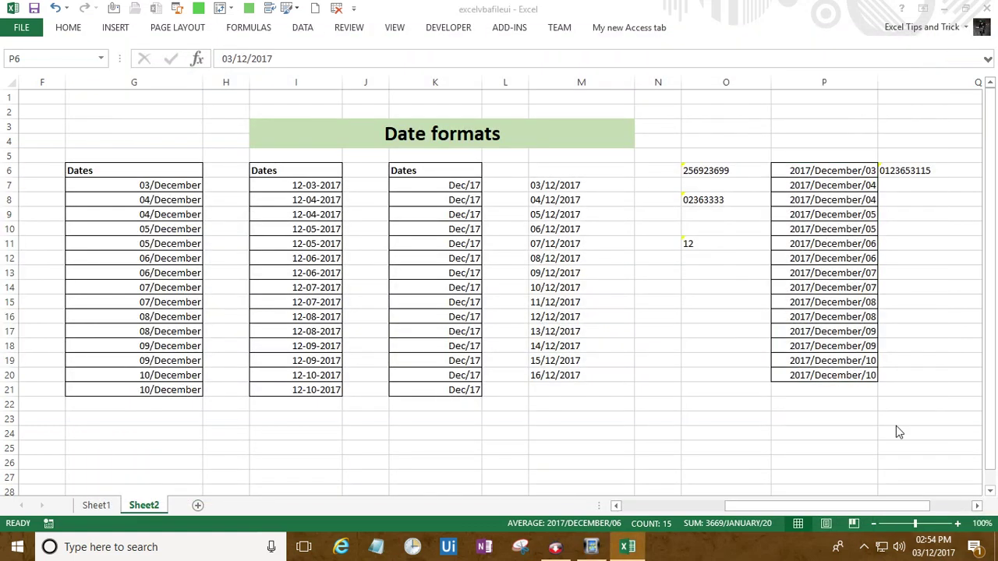